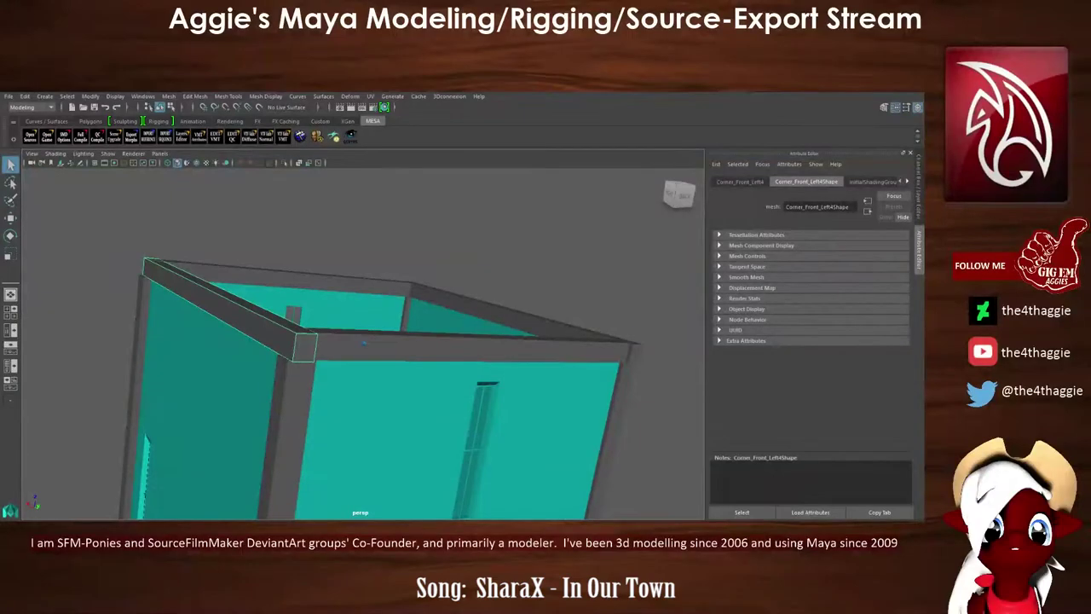
Orbit around the teal house and select the gray corner beam
alt+drag(364, 342, 444, 358)
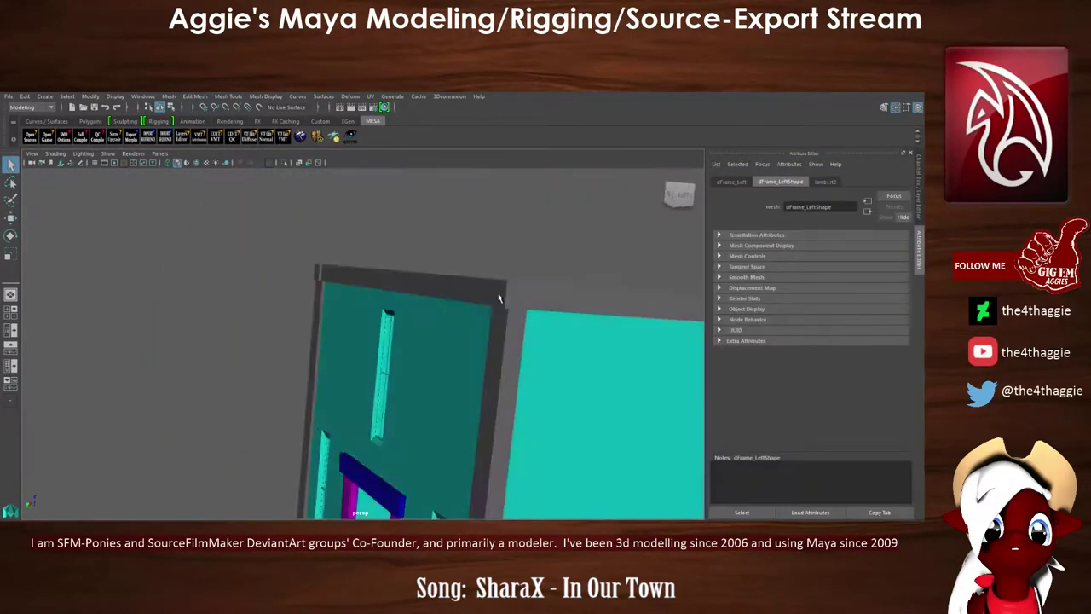
alt+drag(498, 293, 529, 263)
click(530, 262)
scroll(392, 329, up, 3)
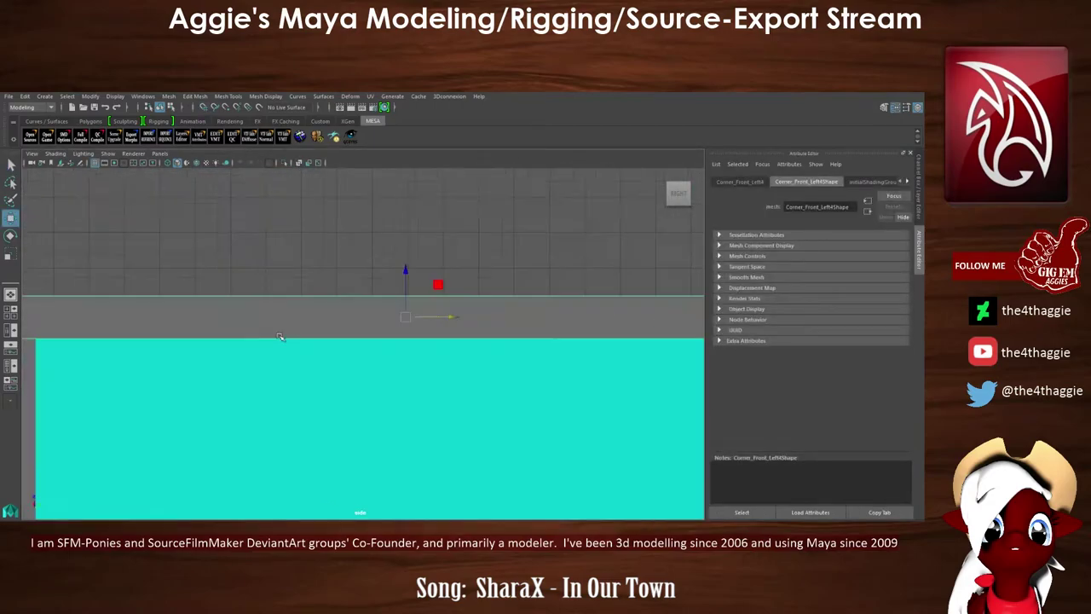
Toggle expert mode and cycle the view panes, ending in the four-view quad layout
key(ctrl+space)
key(space)
key(space)
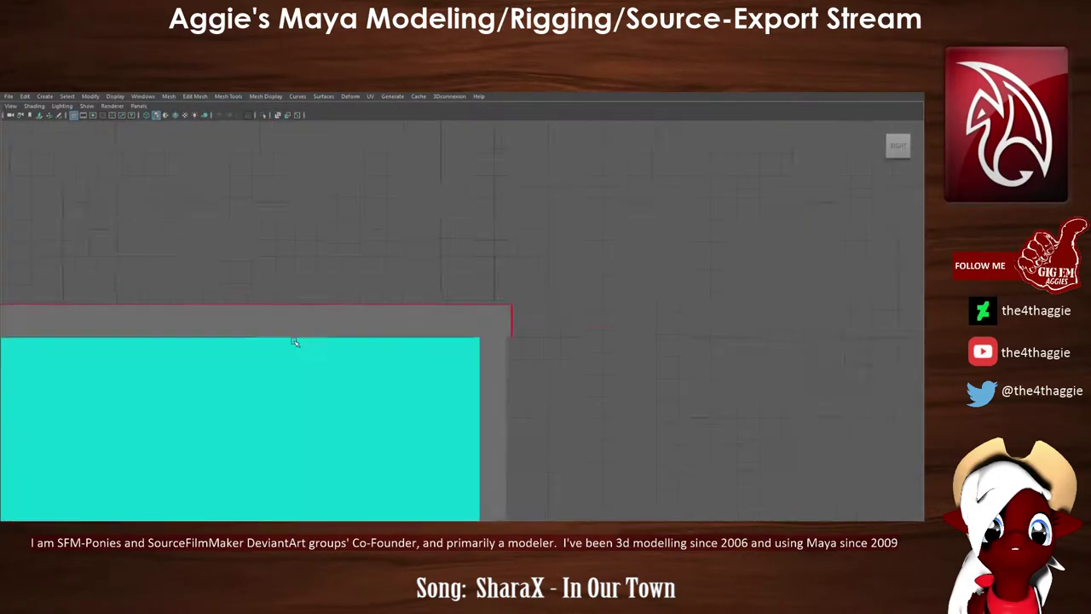
key(space)
key(space)
mouse_move(349, 236)
alt+mouse_down()
mouse_move(577, 248)
mouse_move(336, 250)
alt+mouse_up()
key(space)
key(space)
key(space)
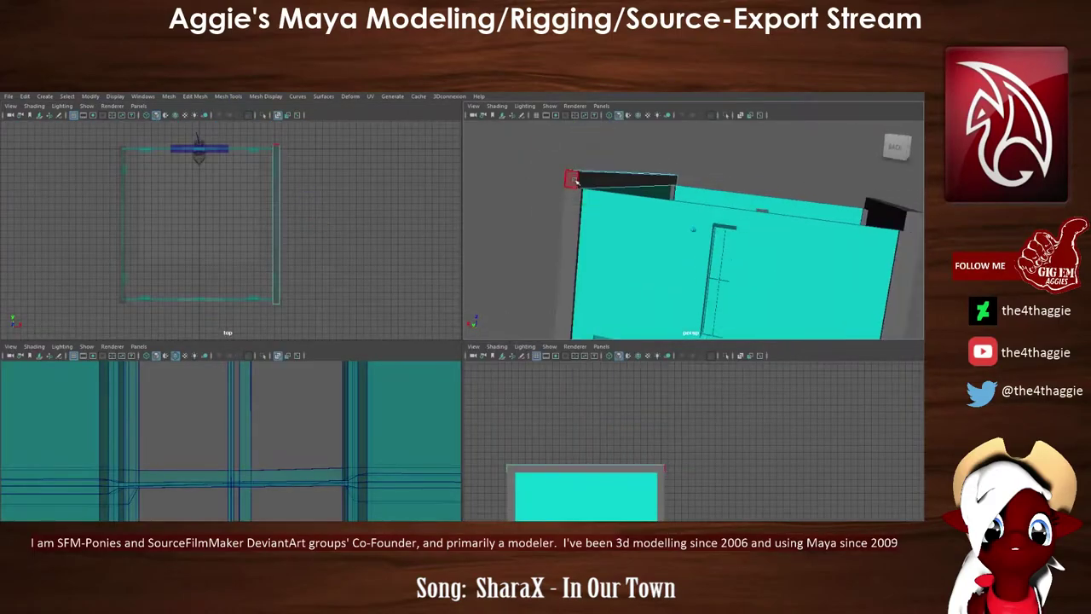
key(space)
key(space)
key(space)
Create a polygon cube and shape it into a flat slab spanning the house top
mouse_move(426, 244)
alt+mouse_down()
mouse_move(348, 311)
mouse_move(568, 366)
alt+mouse_up()
key(space)
key(space)
mouse_move(577, 292)
alt+mouse_down()
mouse_move(361, 341)
mouse_move(375, 294)
mouse_move(382, 458)
mouse_move(567, 397)
mouse_move(441, 402)
mouse_move(565, 408)
mouse_move(324, 273)
alt+mouse_up()
click(211, 205)
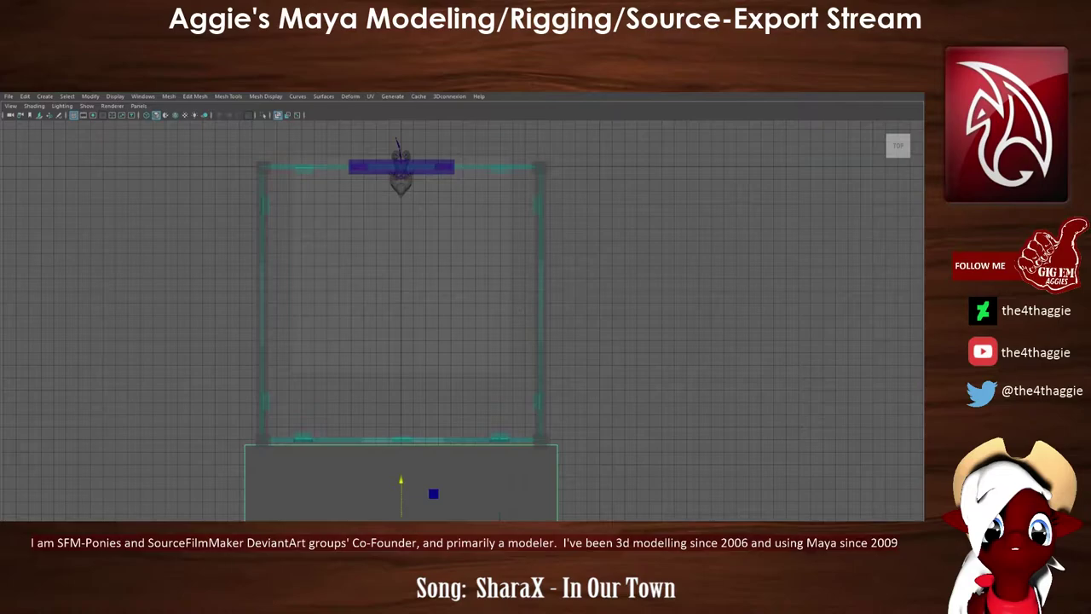
Bring up the Grease Pencil toolbar from View > Camera Tools and check the slab
click(11, 105)
click(196, 357)
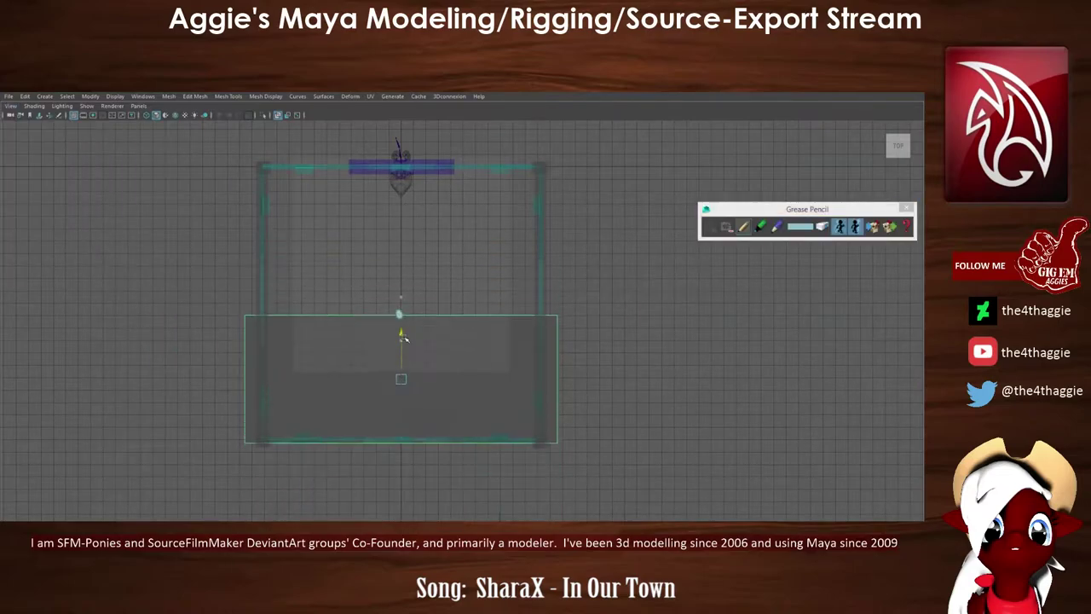
scroll(404, 337, up, 5)
scroll(547, 277, down, 5)
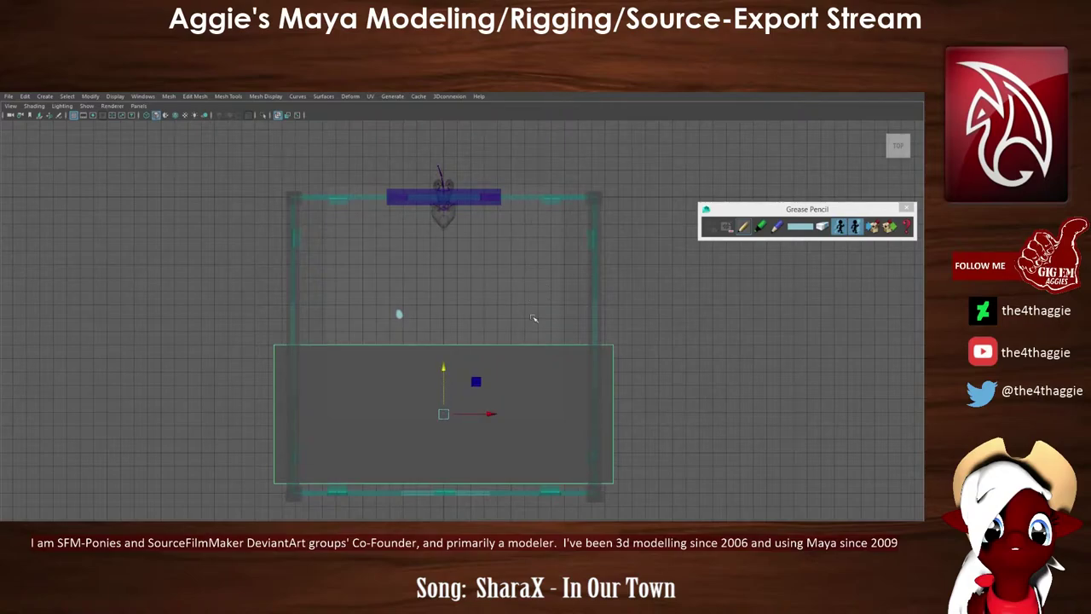
alt+drag(498, 437, 641, 467)
right_click(641, 467)
mouse_move(652, 412)
alt+mouse_down()
mouse_move(434, 301)
mouse_move(315, 367)
alt+mouse_up()
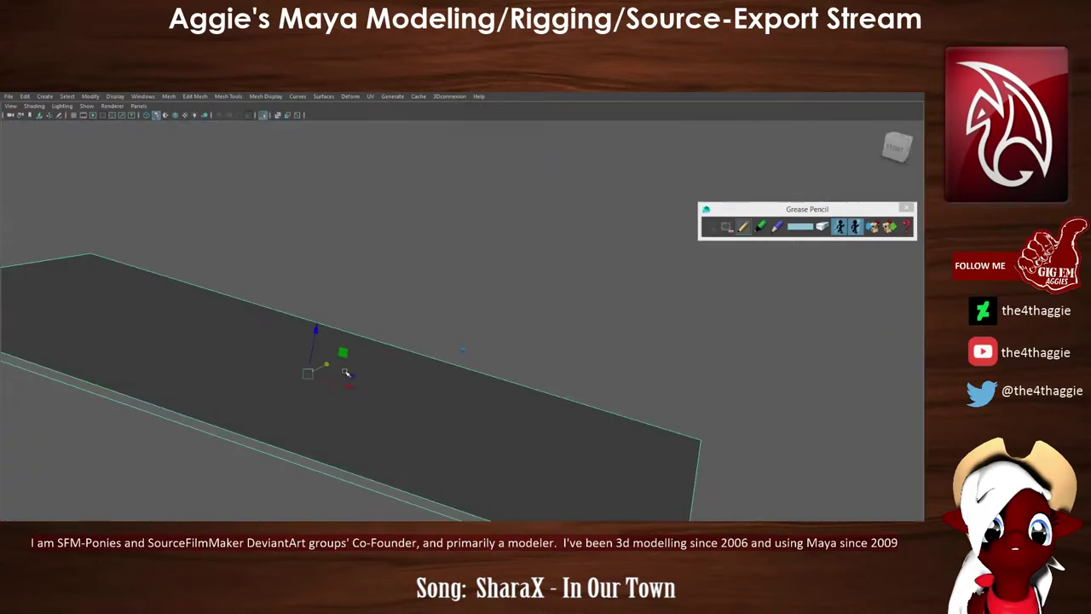
Tilt the slab to Rotate X 45 and show all the walls again
key(ctrl+space)
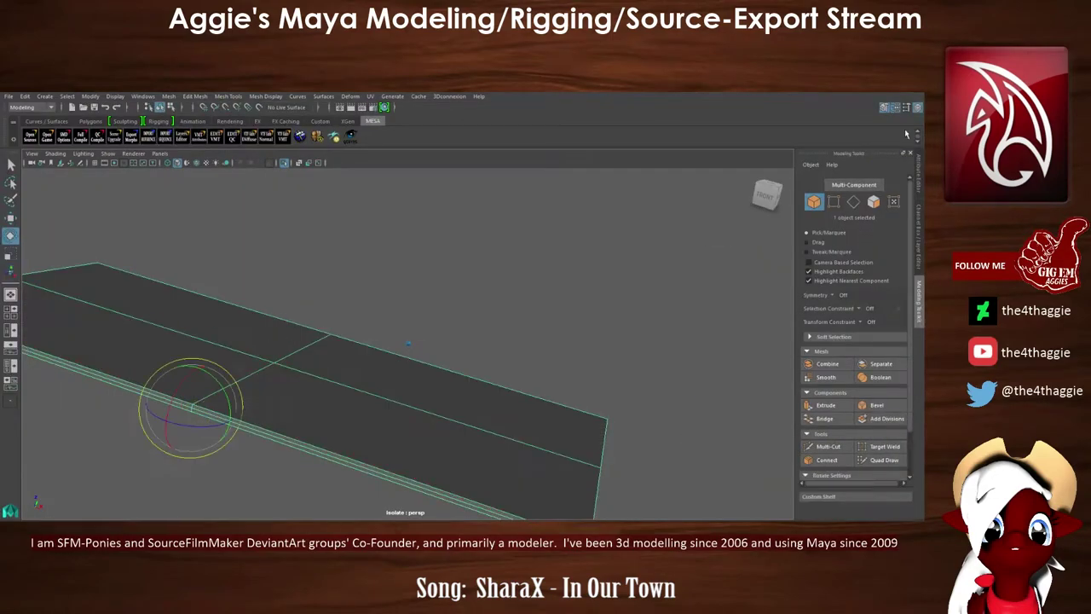
click(917, 107)
key(ctrl+1)
mouse_move(512, 298)
alt+mouse_down()
mouse_move(421, 359)
mouse_move(733, 278)
alt+mouse_up()
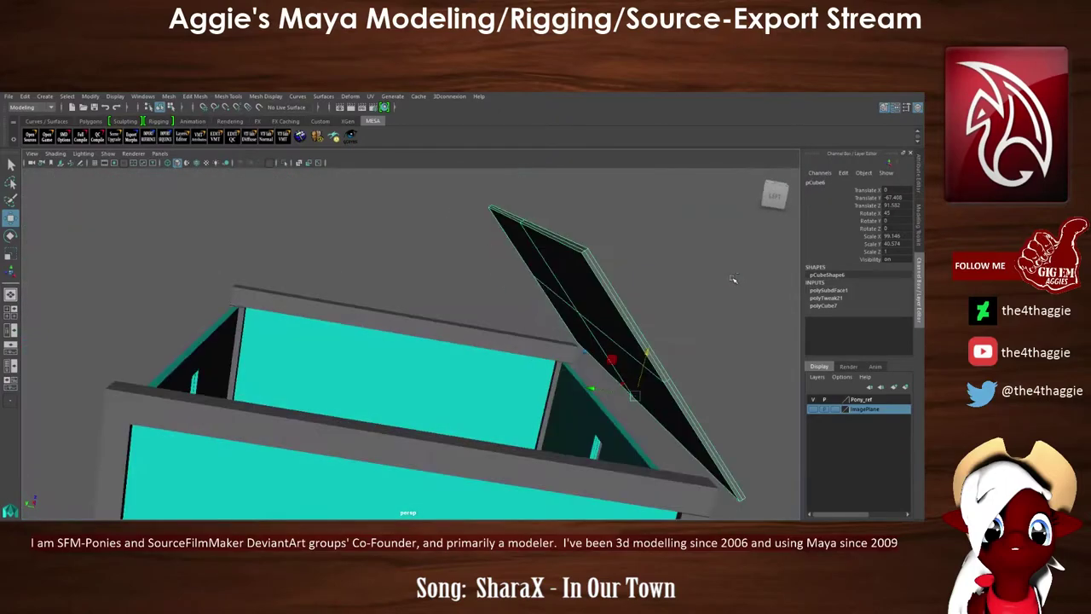
Duplicate the tilted panel and set Rotate Z to 180 for the opposite slope
key(ctrl+d)
alt+drag(734, 277, 479, 388)
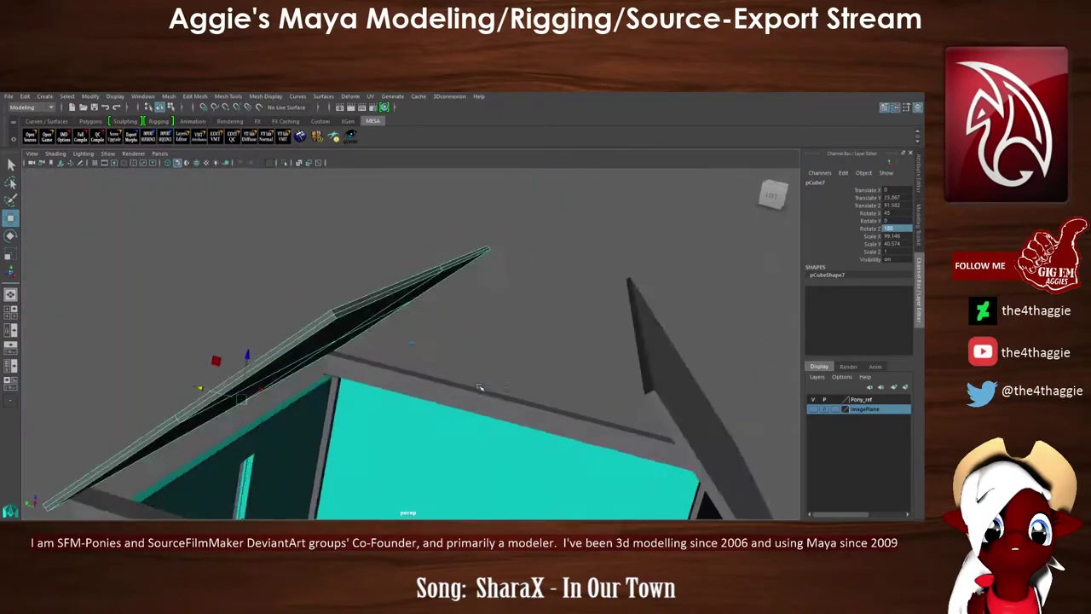
key(space)
key(space)
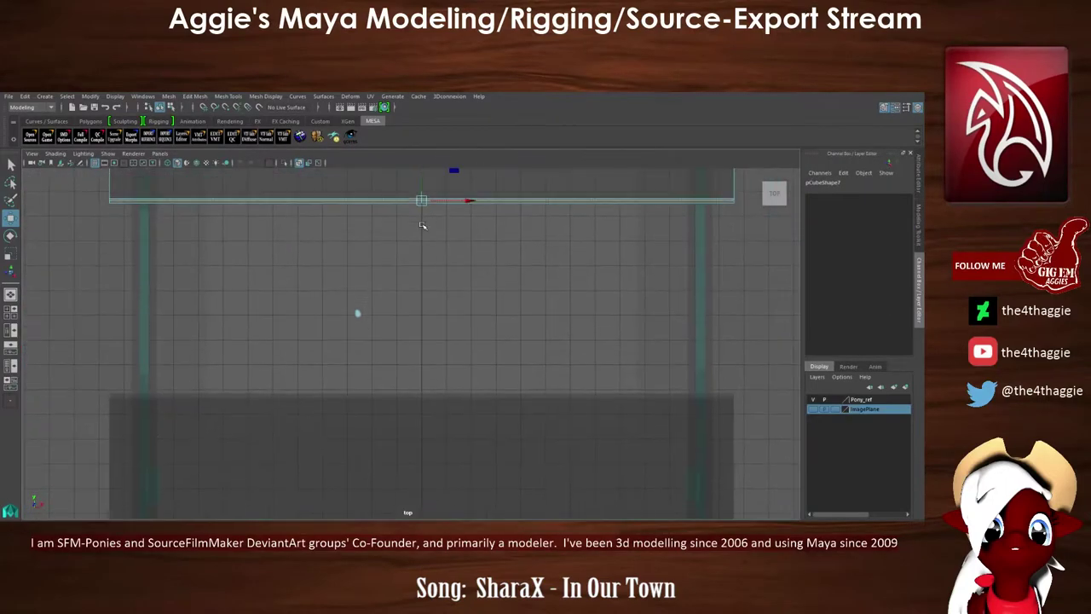
Extrude the roof panels' end faces in the Top view to extend them
alt+middle_drag(422, 225, 574, 350)
key(ctrl+e)
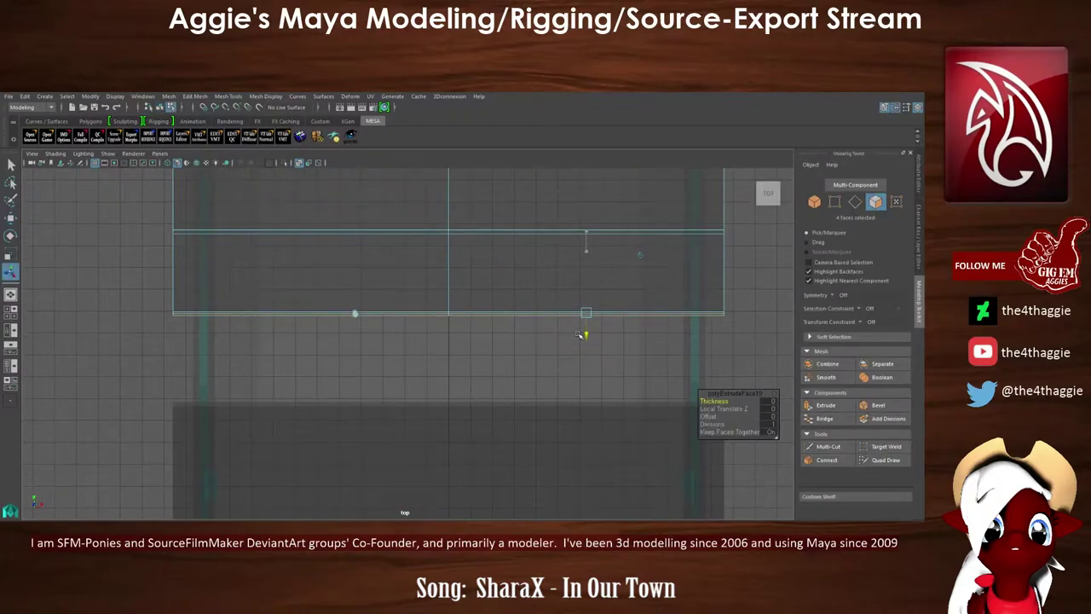
key(space)
key(space)
alt+drag(486, 406, 272, 167)
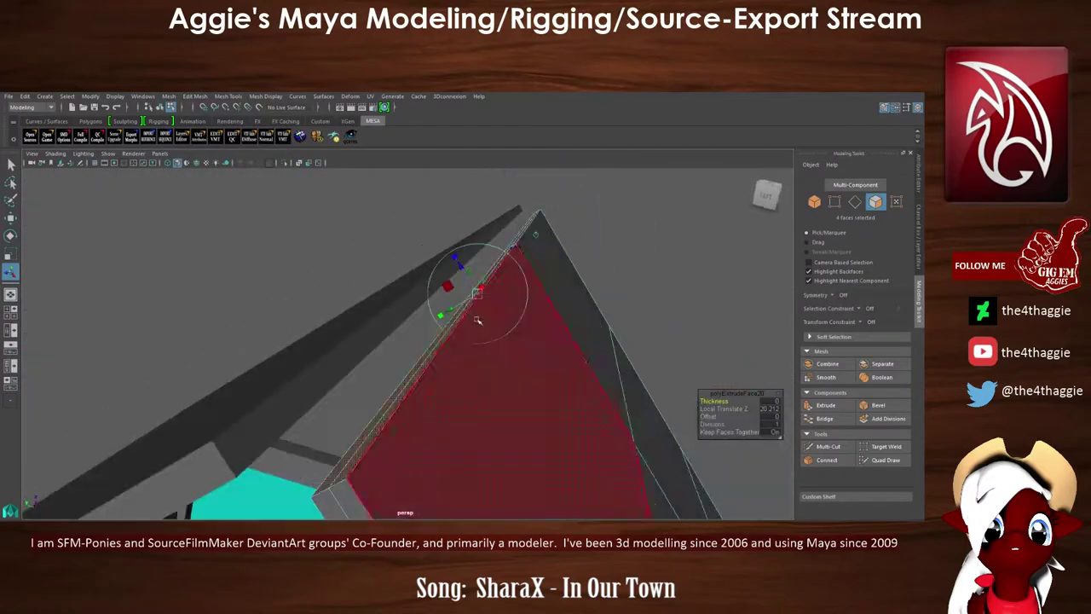
Bridge the first pair of facing ridge edges with Modeling Toolkit Bridge
key(F10)
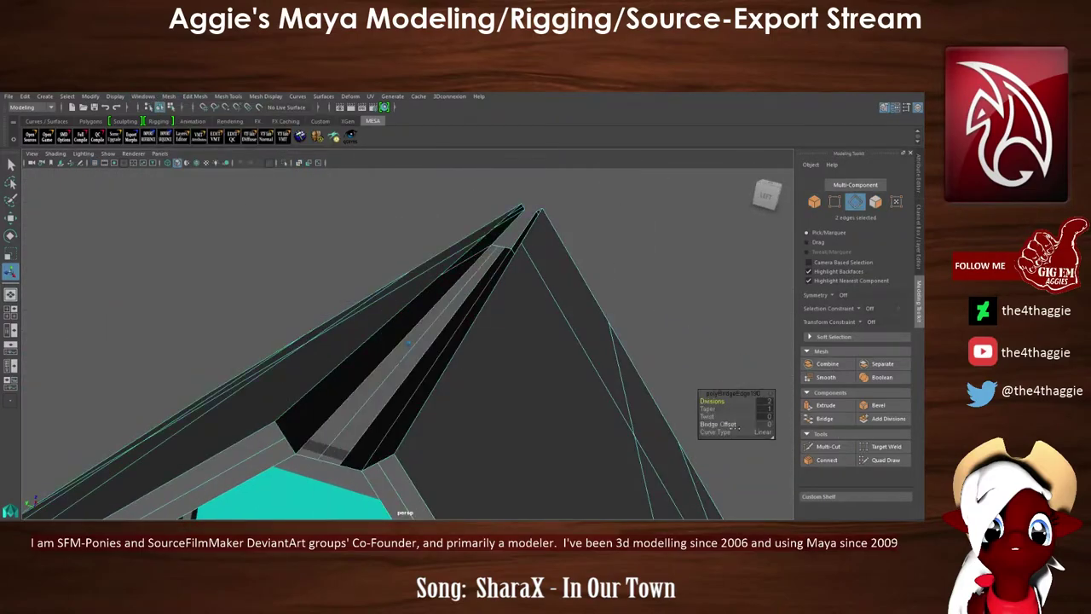
mouse_move(528, 400)
alt+mouse_down()
mouse_move(622, 426)
mouse_move(707, 385)
alt+mouse_up()
click(575, 386)
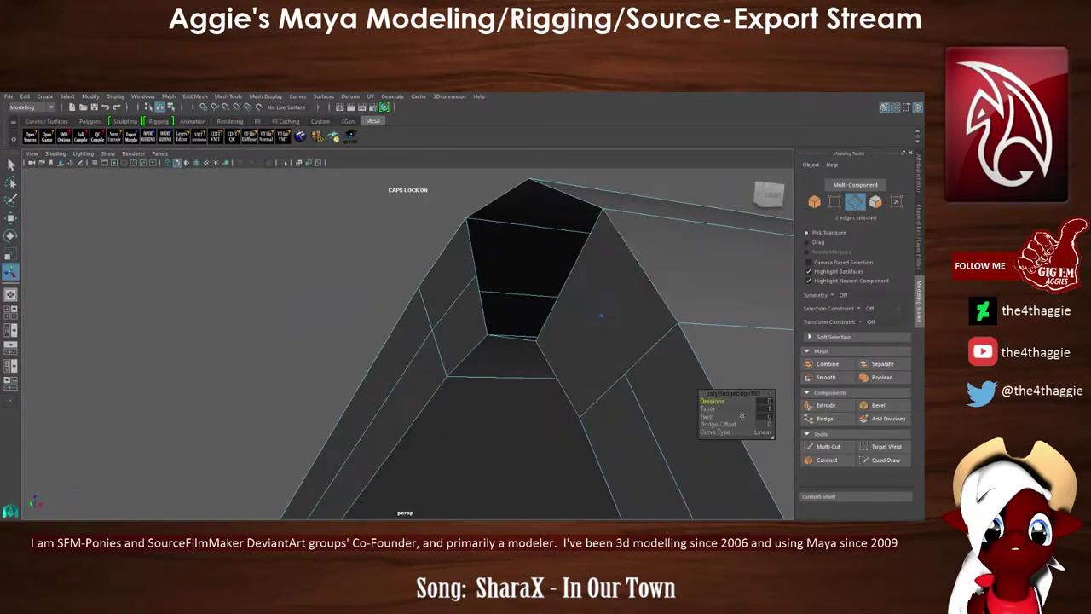
alt+drag(601, 316, 531, 426)
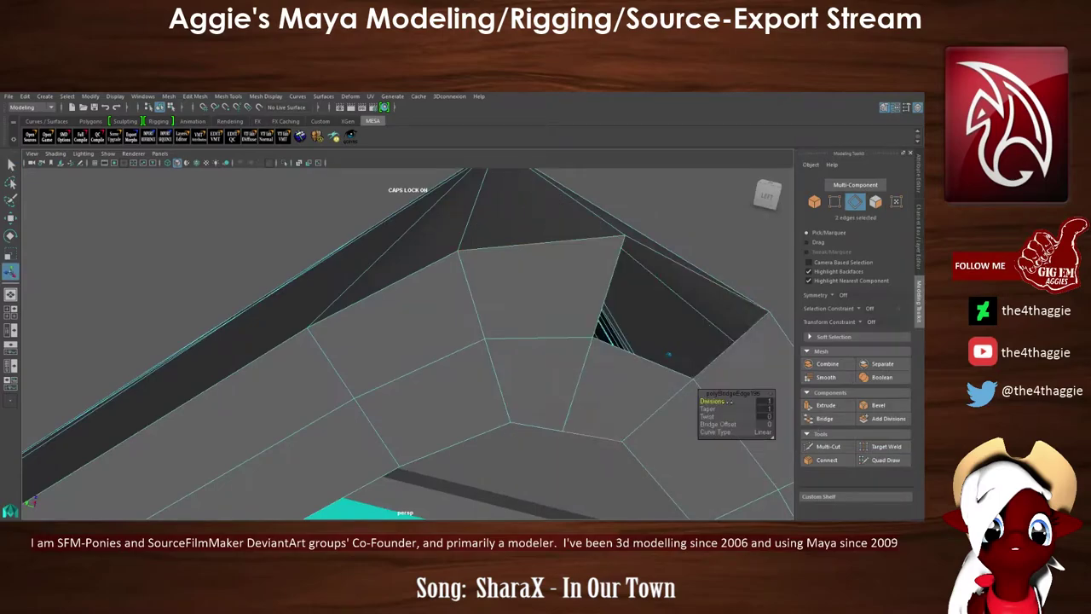
alt+drag(669, 353, 589, 213)
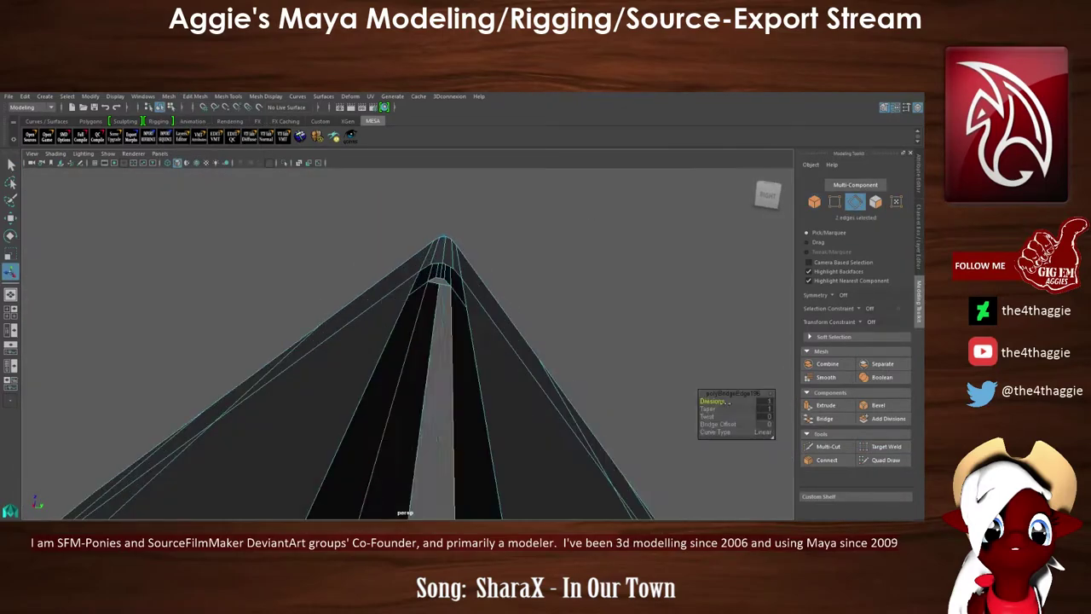
alt+drag(726, 401, 648, 358)
click(809, 418)
alt+drag(597, 383, 726, 420)
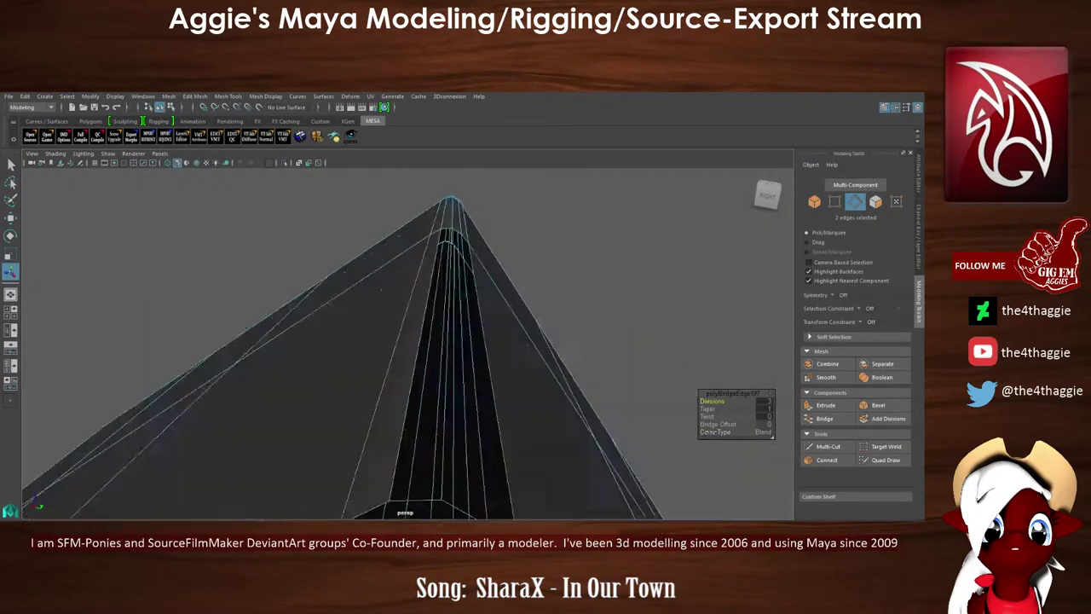
Bridge the remaining ridge edges to close the gap at the peak
click(814, 427)
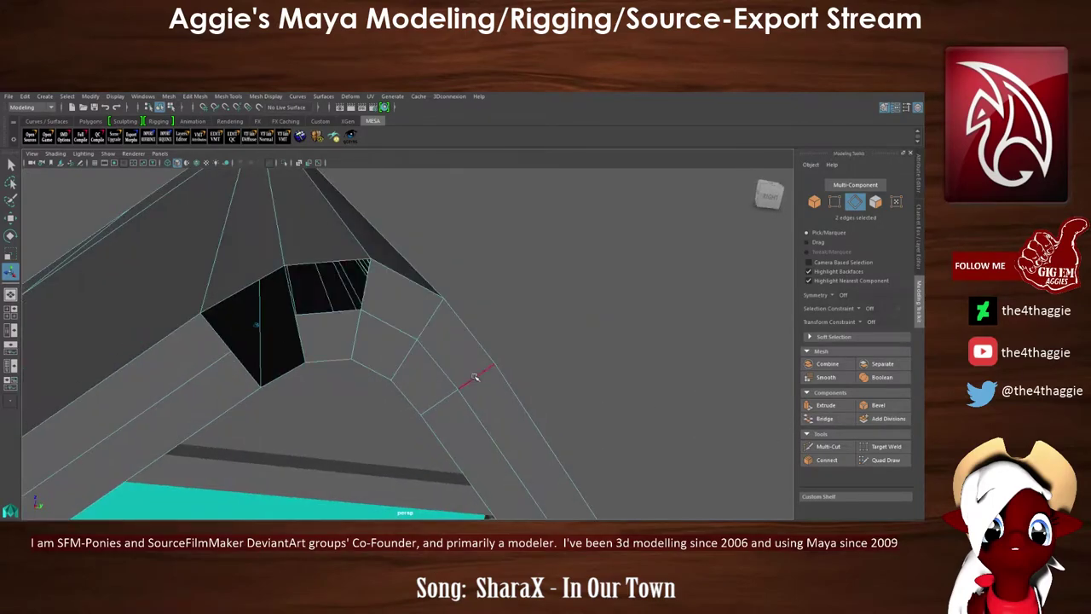
alt+drag(475, 377, 314, 326)
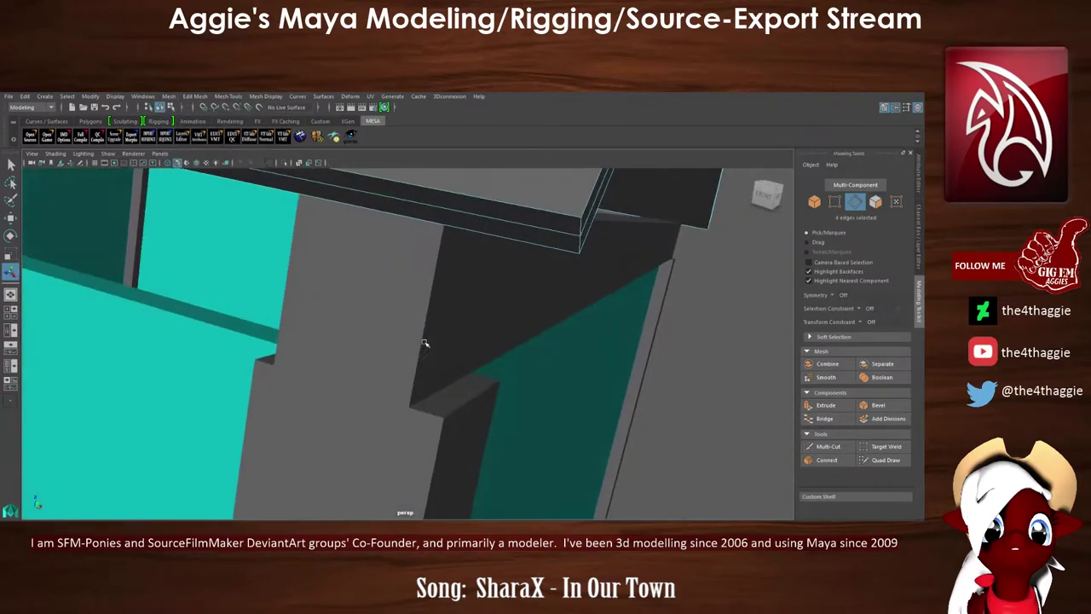
mouse_move(565, 344)
alt+mouse_down()
mouse_move(311, 329)
mouse_move(210, 307)
alt+mouse_up()
scroll(312, 327, down, 5)
scroll(312, 326, up, 5)
key(space)
key(space)
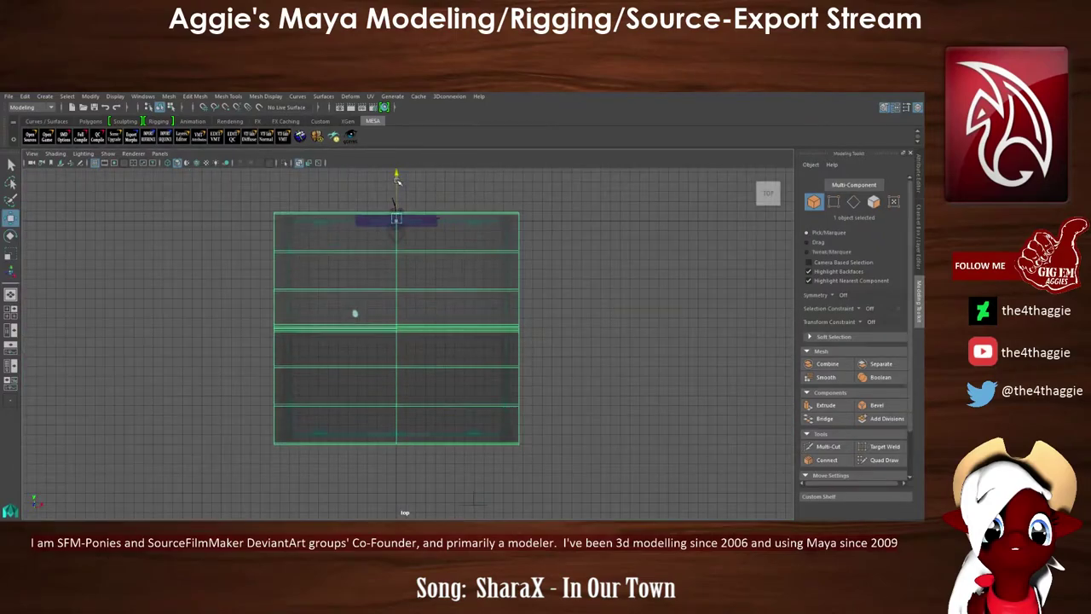
key(space)
key(space)
mouse_move(640, 349)
alt+mouse_down()
mouse_move(633, 190)
mouse_move(283, 311)
alt+mouse_up()
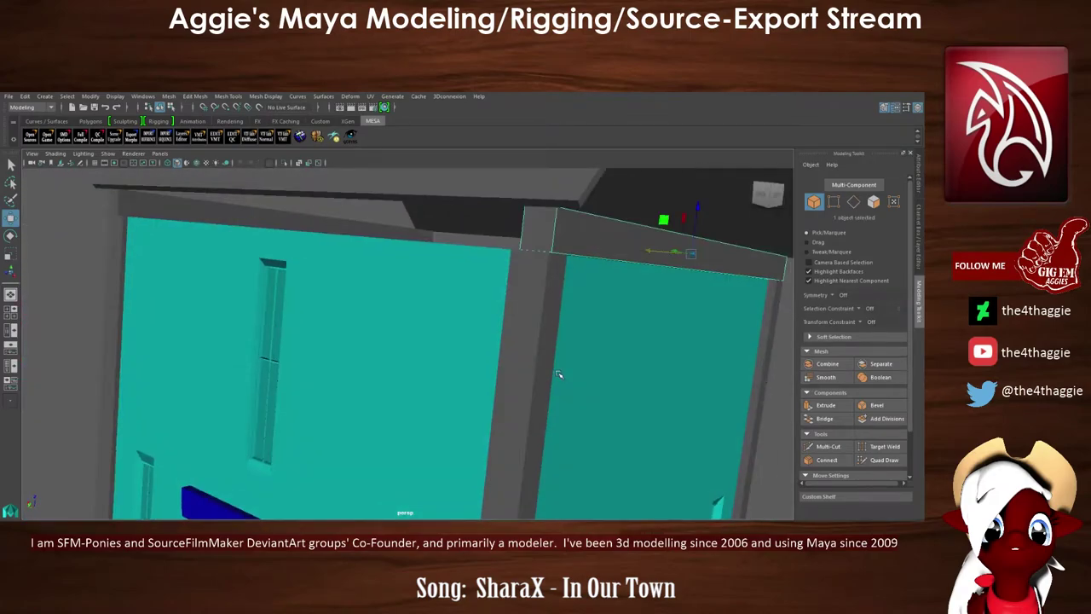
mouse_move(558, 374)
alt+mouse_down()
mouse_move(784, 293)
mouse_move(531, 266)
alt+mouse_up()
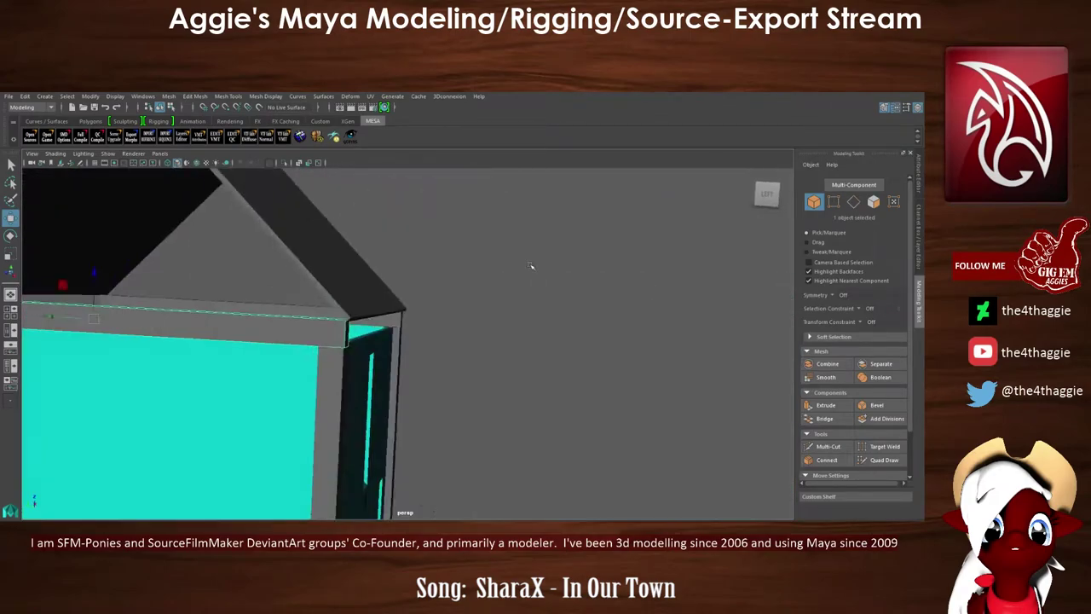
scroll(507, 257, down, 5)
key(w)
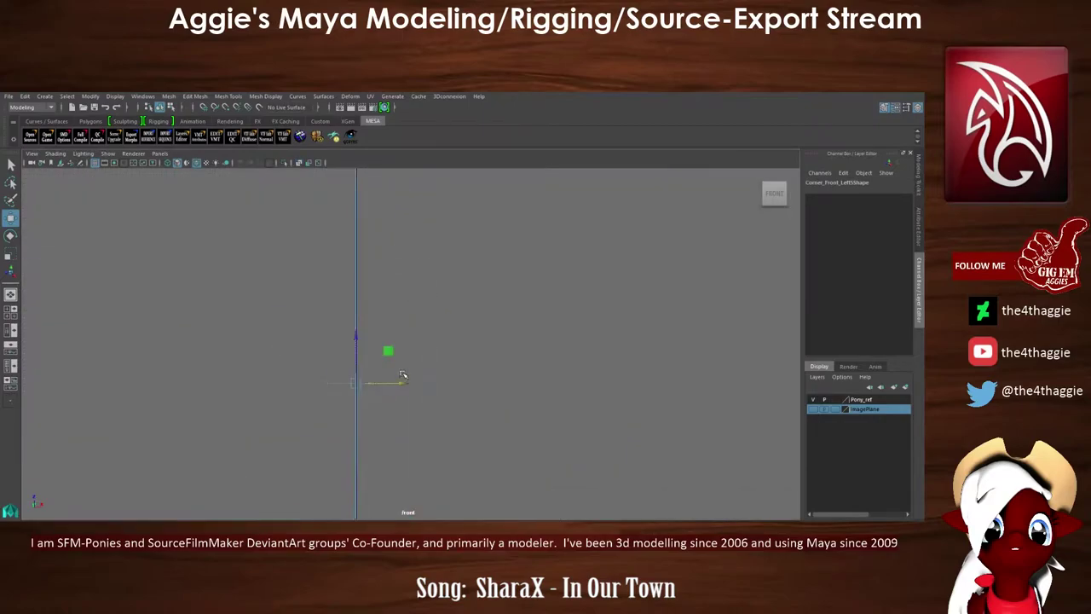
Orbit to the gray front-left corner of the house and switch to four views
mouse_move(453, 354)
alt+mouse_down()
mouse_move(531, 295)
mouse_move(398, 317)
mouse_move(401, 258)
mouse_move(273, 385)
mouse_move(447, 237)
alt+mouse_up()
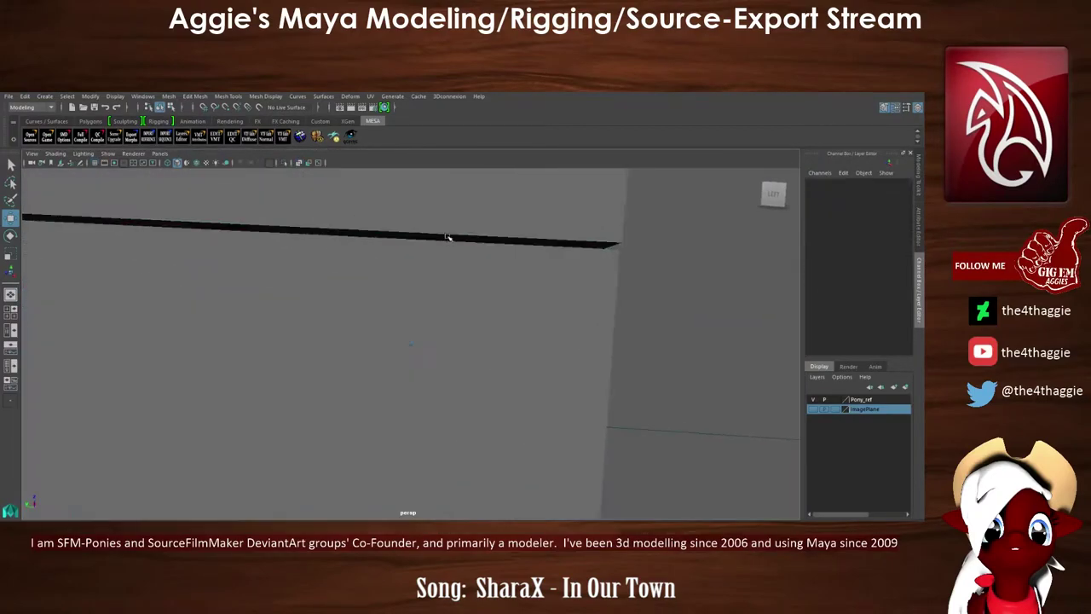
right_click(366, 244)
mouse_move(365, 244)
alt+mouse_down()
mouse_move(394, 214)
mouse_move(303, 359)
mouse_move(587, 392)
mouse_move(332, 346)
alt+mouse_up()
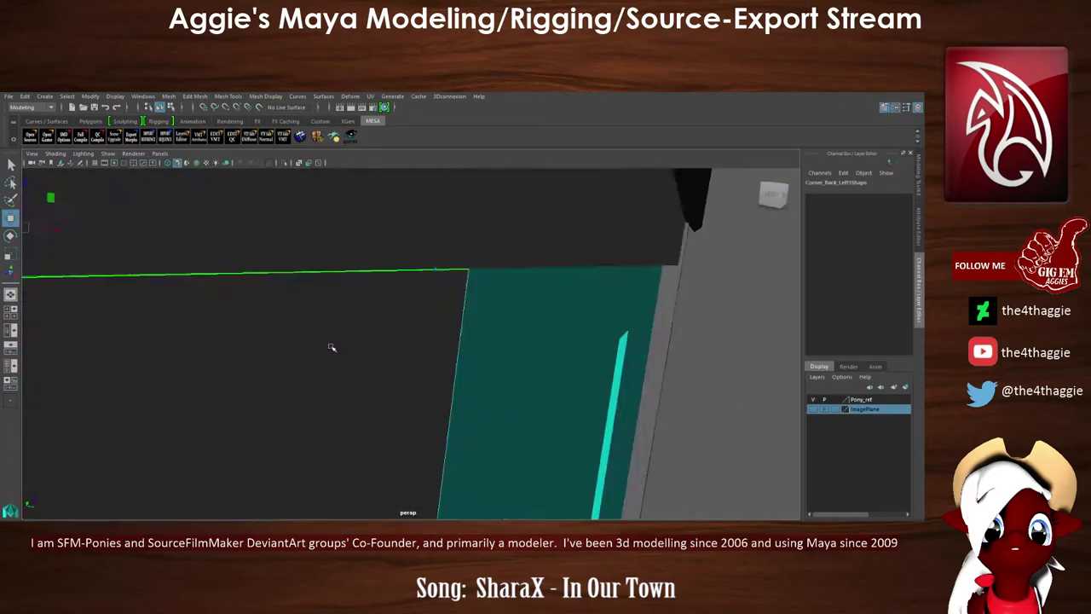
key(space)
Set Corner_Front_Left to Translate X 1.155 and Translate Y -0.249
scroll(70, 366, down, 1)
mouse_move(529, 256)
alt+mouse_down()
mouse_move(484, 247)
mouse_move(529, 256)
alt+mouse_up()
scroll(204, 434, down, 2)
alt+middle_drag(204, 435, 255, 410)
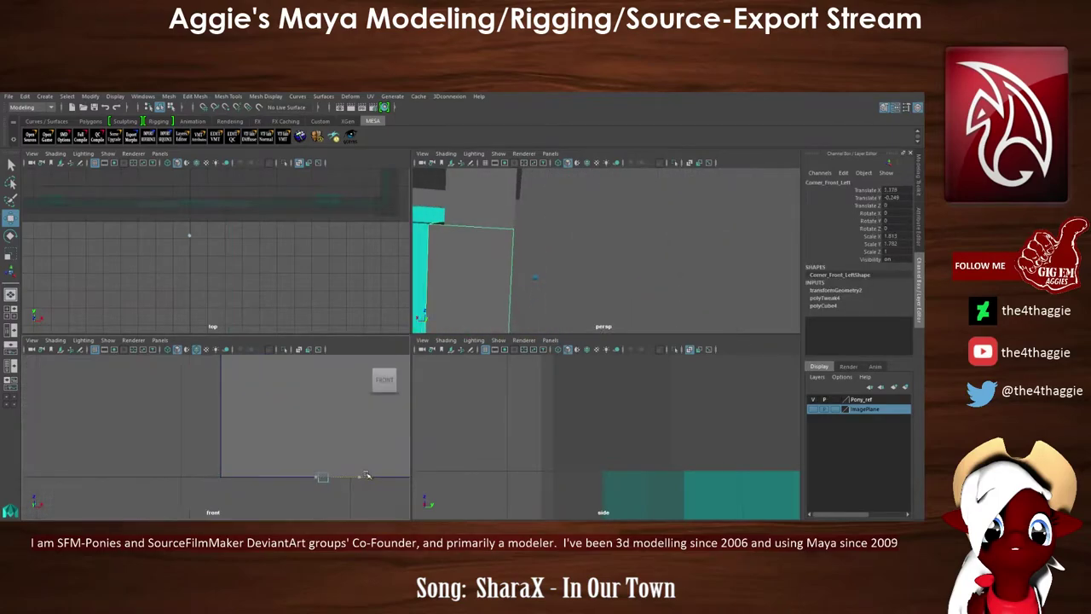
mouse_move(528, 255)
alt+mouse_down()
mouse_move(599, 245)
mouse_move(602, 302)
alt+mouse_up()
click(602, 301)
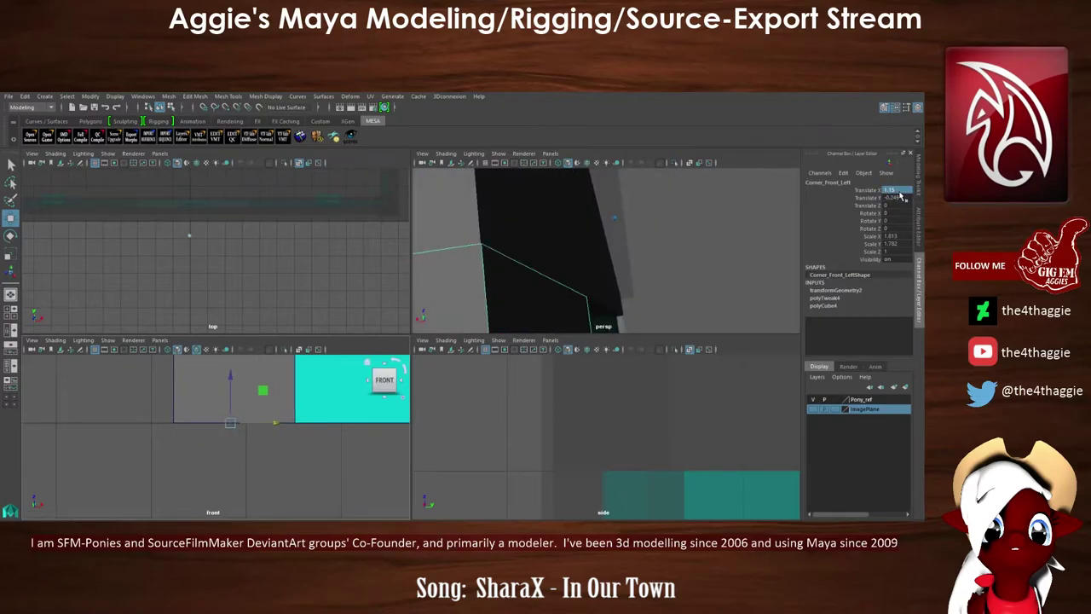
key(Return)
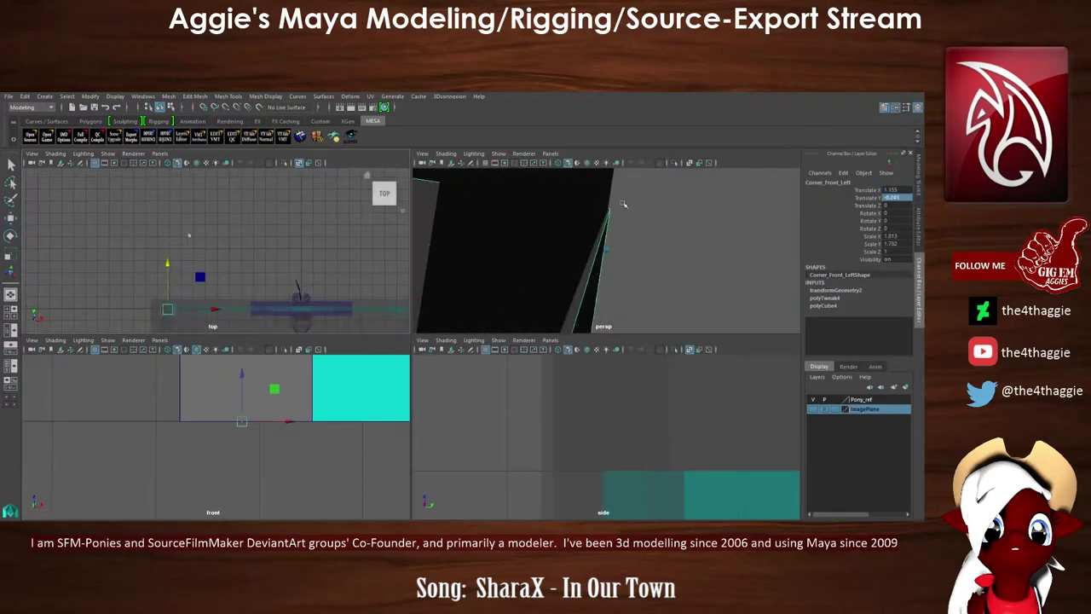
key(shift+f)
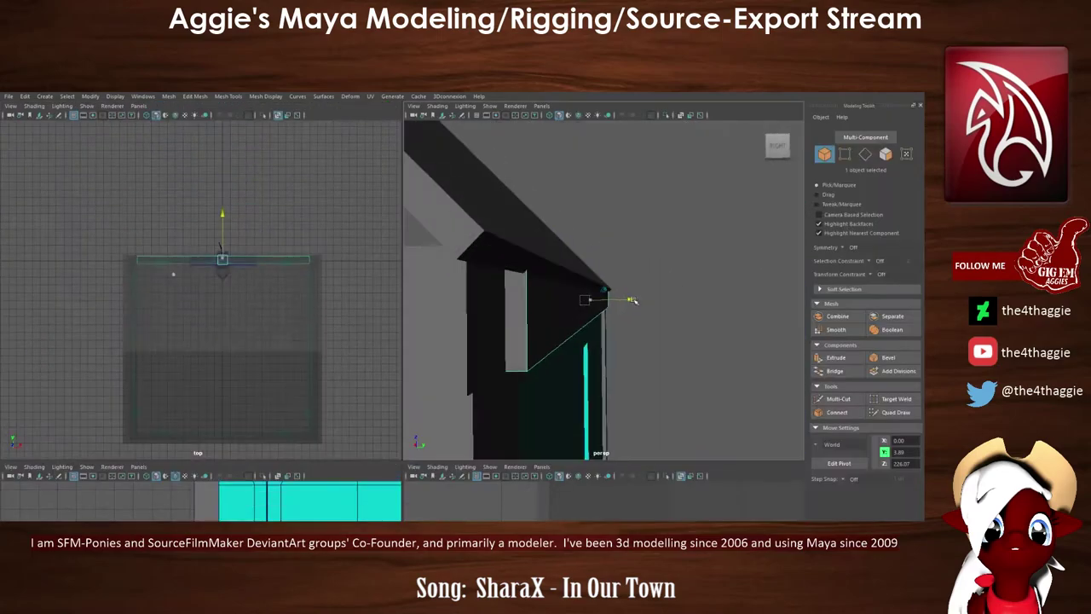
Raise the gable wall's top faces to the roof peak and view it from the right
alt+drag(596, 282, 493, 388)
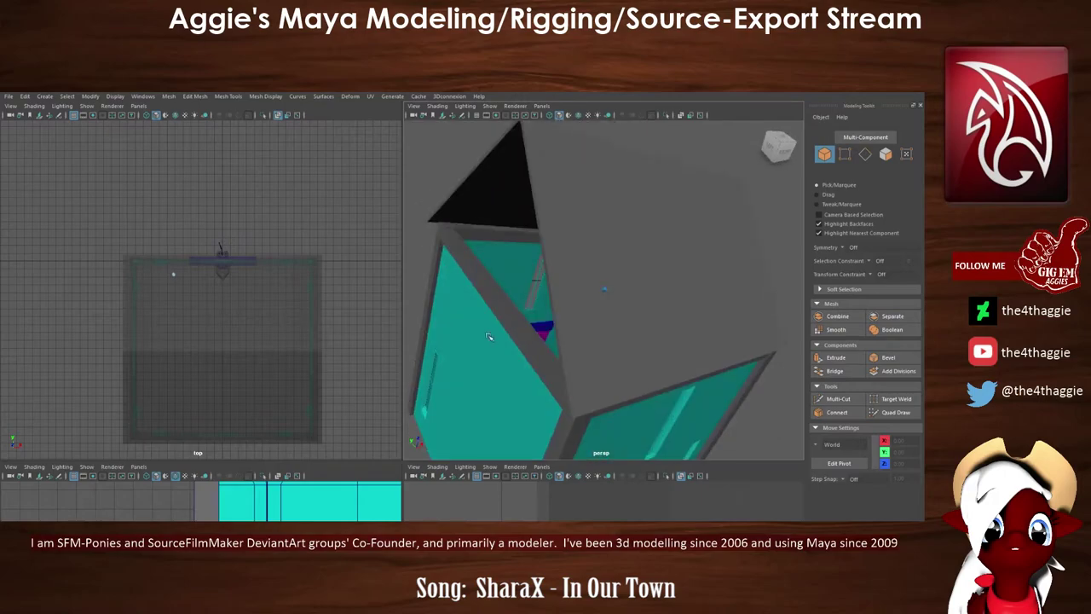
click(603, 290)
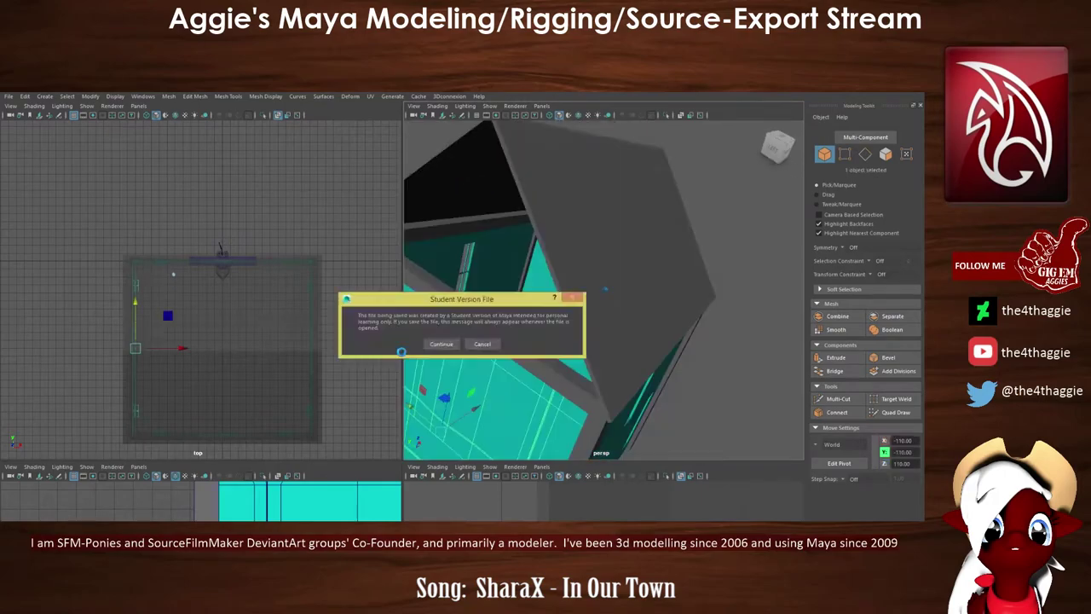
mouse_move(683, 117)
alt+mouse_down()
mouse_move(621, 319)
mouse_move(557, 458)
alt+mouse_up()
key(space)
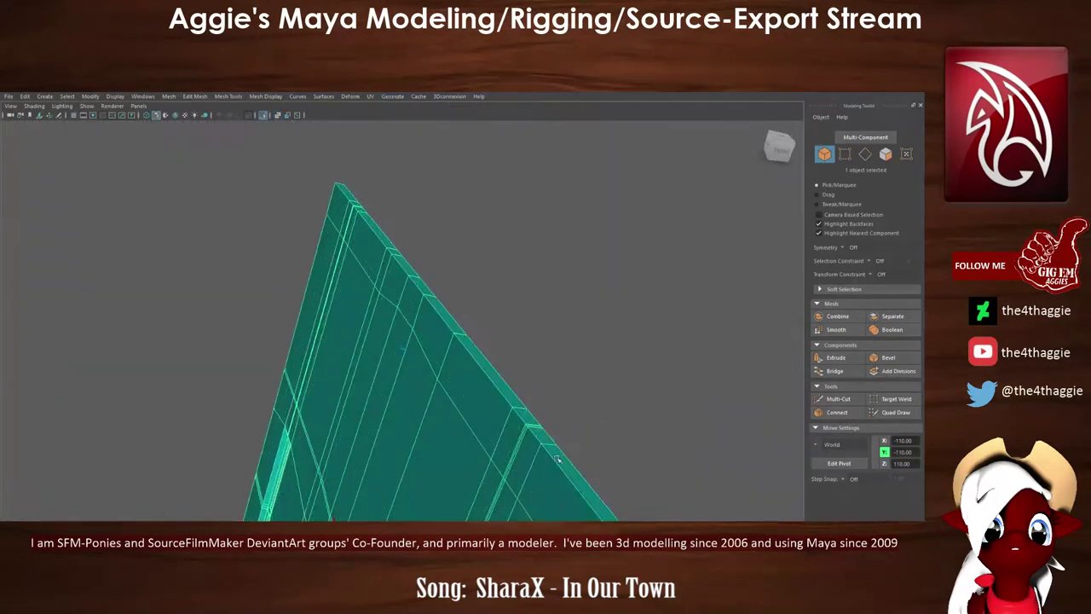
alt+drag(373, 183, 460, 305)
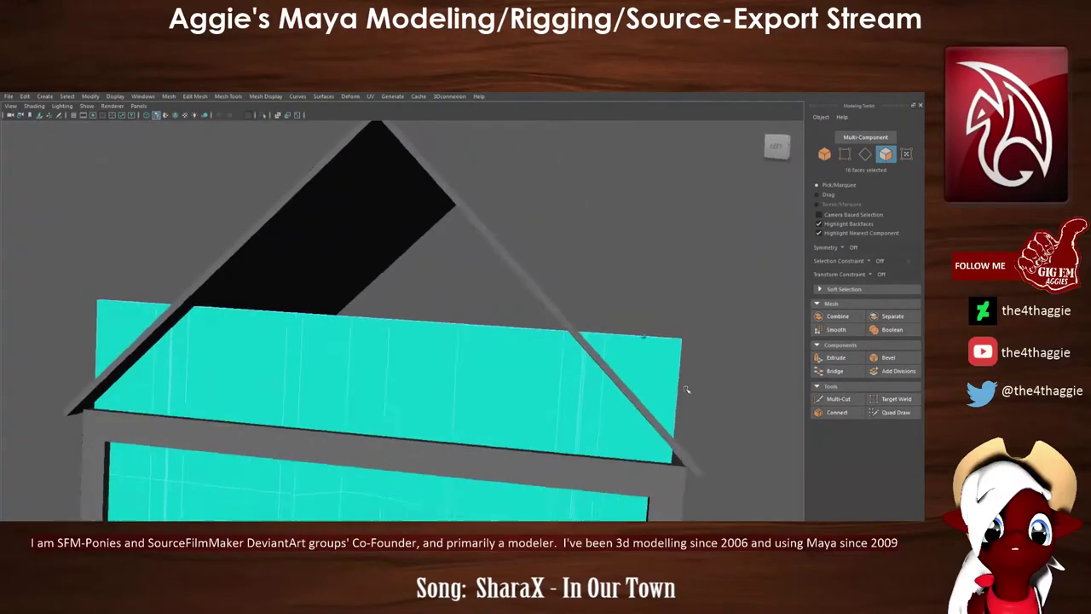
key(w)
click(778, 146)
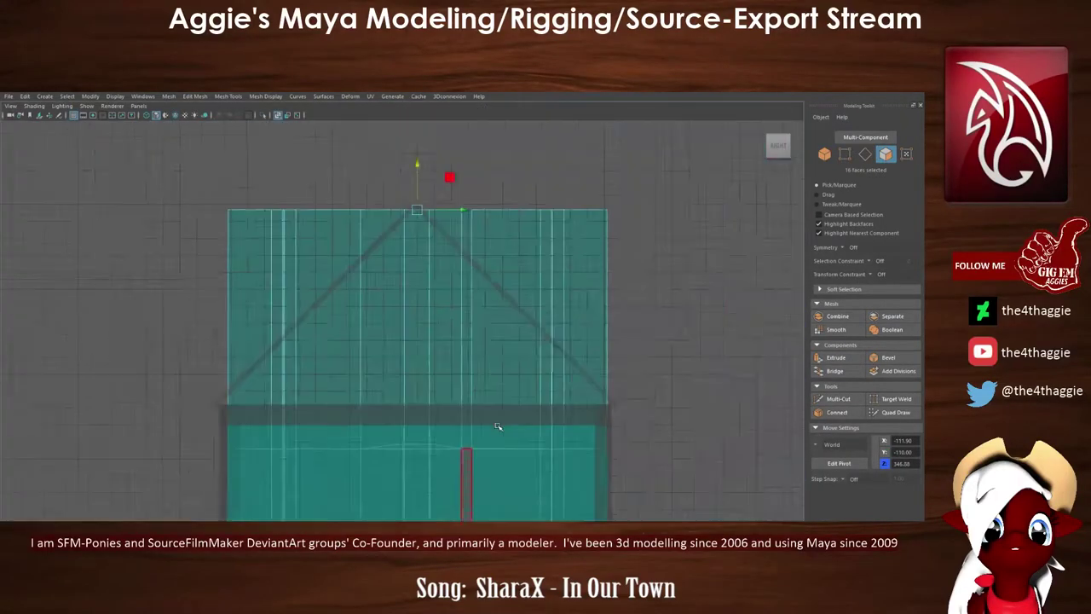
scroll(885, 435, down, 1)
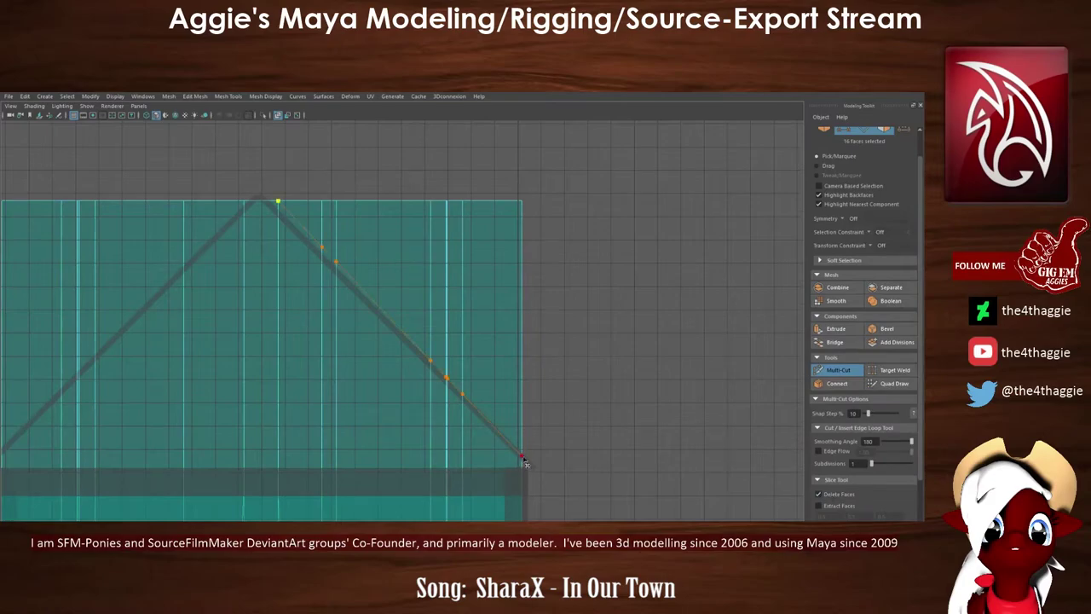
Multi-Cut the gable wall along both roof slopes and delete the faces above the roof
key(Return)
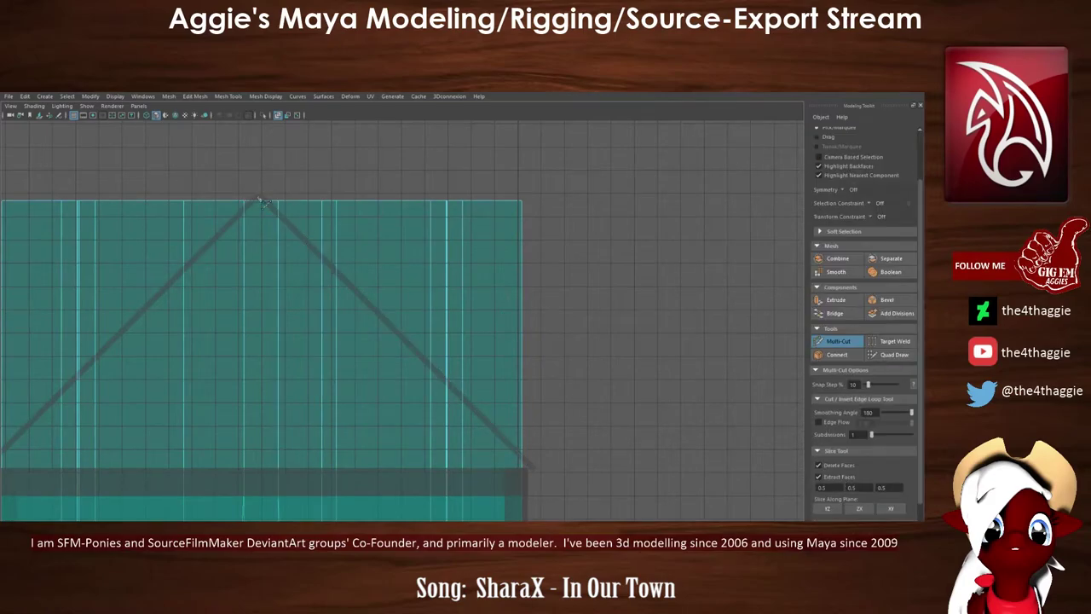
key(w)
scroll(341, 324, down, 3)
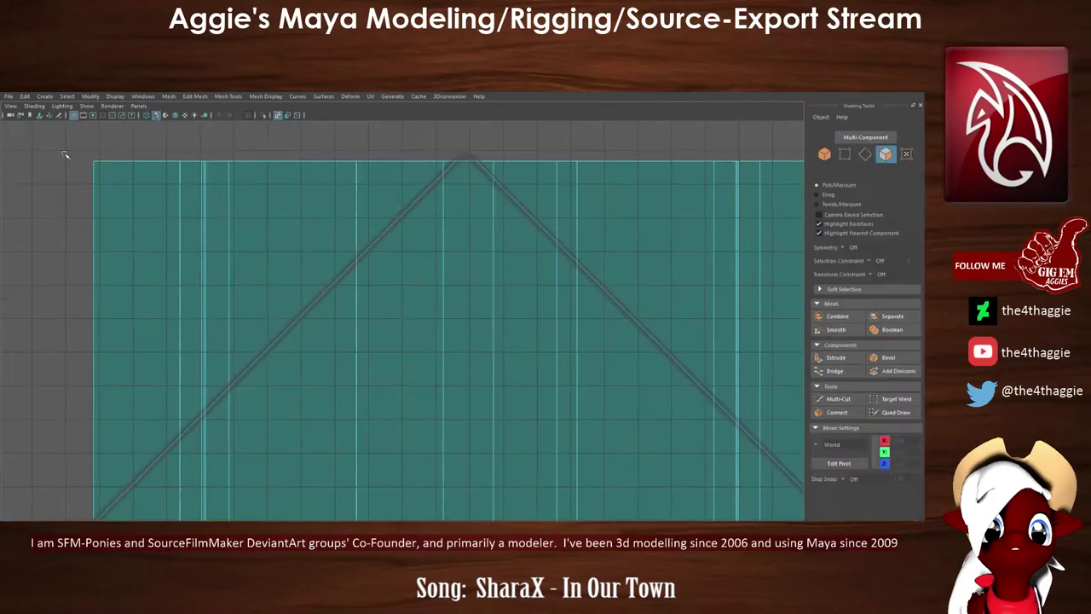
click(478, 205)
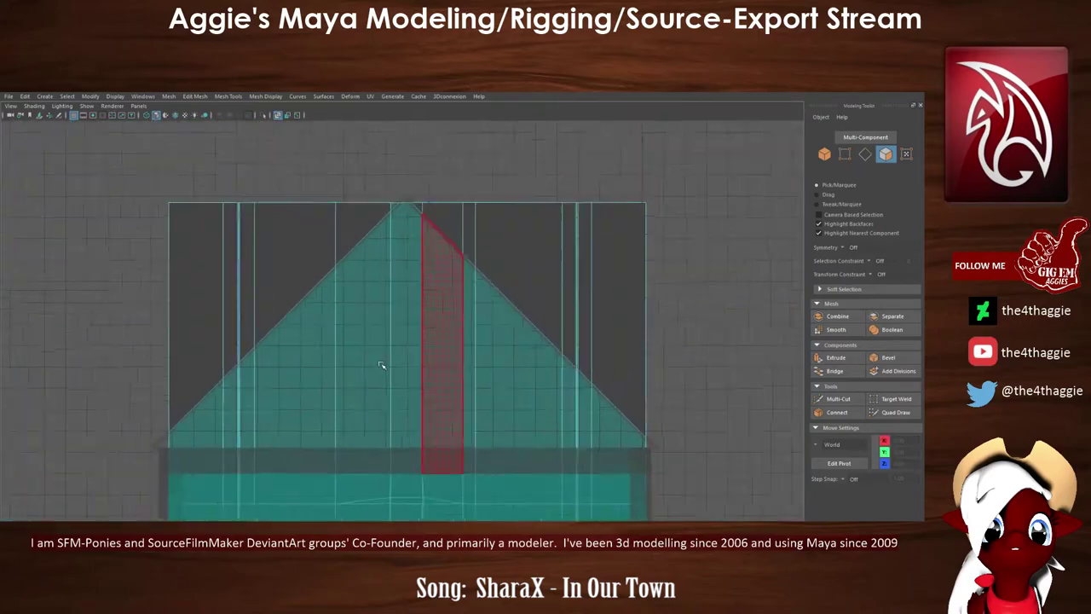
drag(793, 255, 134, 272)
key(F8)
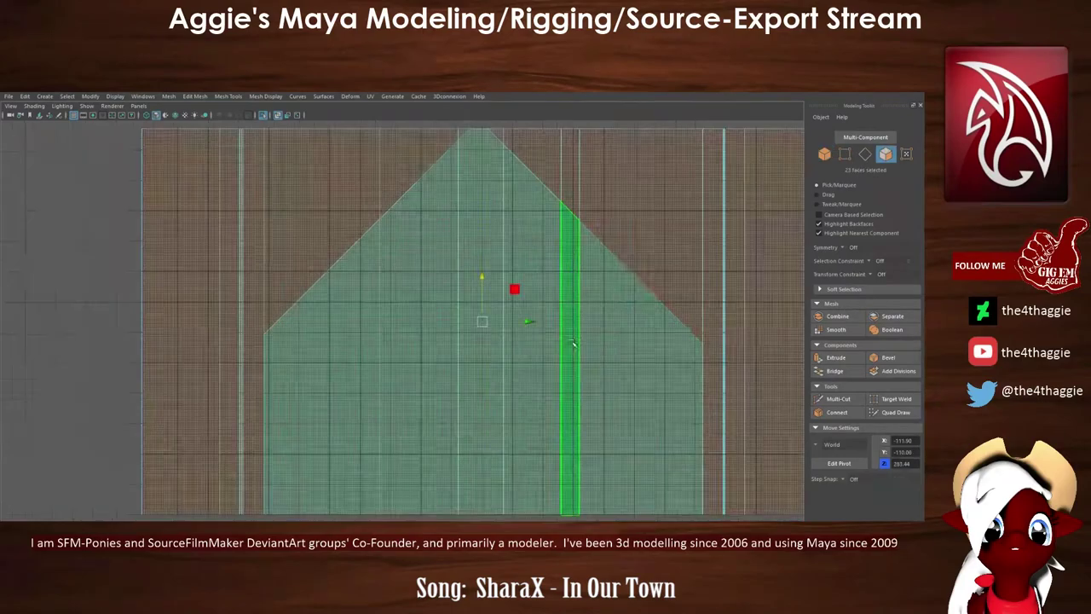
key(space)
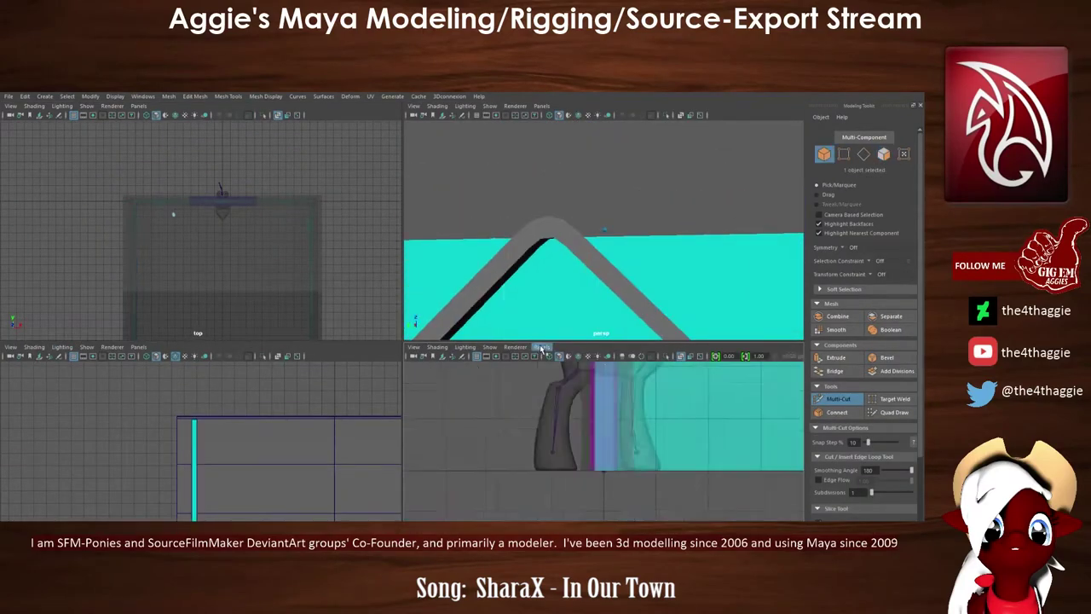
Multi-Cut near the peak and move the gable's top face up to the roof ridge
key(space)
scroll(424, 346, up, 3)
scroll(424, 346, down, 3)
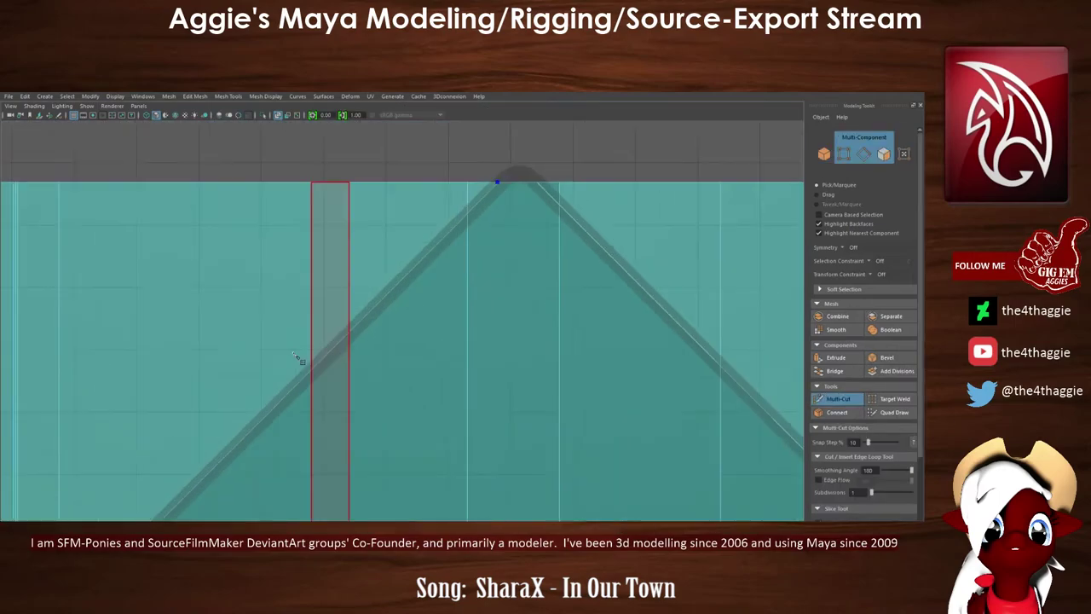
key(w)
scroll(249, 256, up, 3)
scroll(345, 224, up, 2)
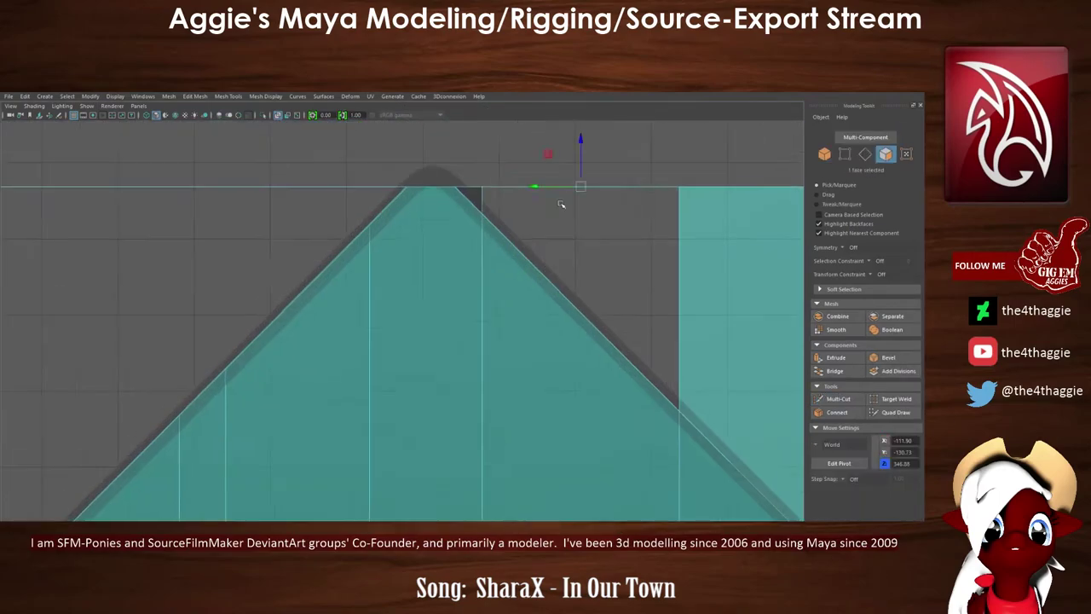
mouse_move(560, 205)
alt+mouse_down()
mouse_move(526, 273)
mouse_move(497, 300)
mouse_move(560, 268)
mouse_move(218, 168)
alt+mouse_up()
scroll(560, 268, down, 5)
scroll(556, 261, up, 5)
key(space)
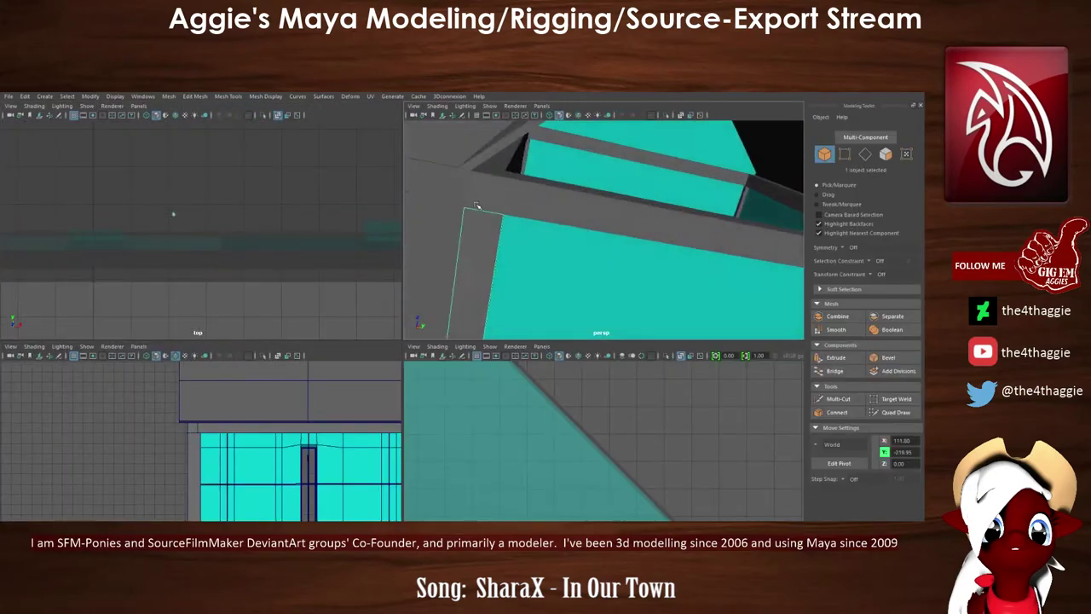
Select the face at the side wall's upper corner and shift it outward
key(F10)
alt+drag(526, 218, 610, 195)
key(f)
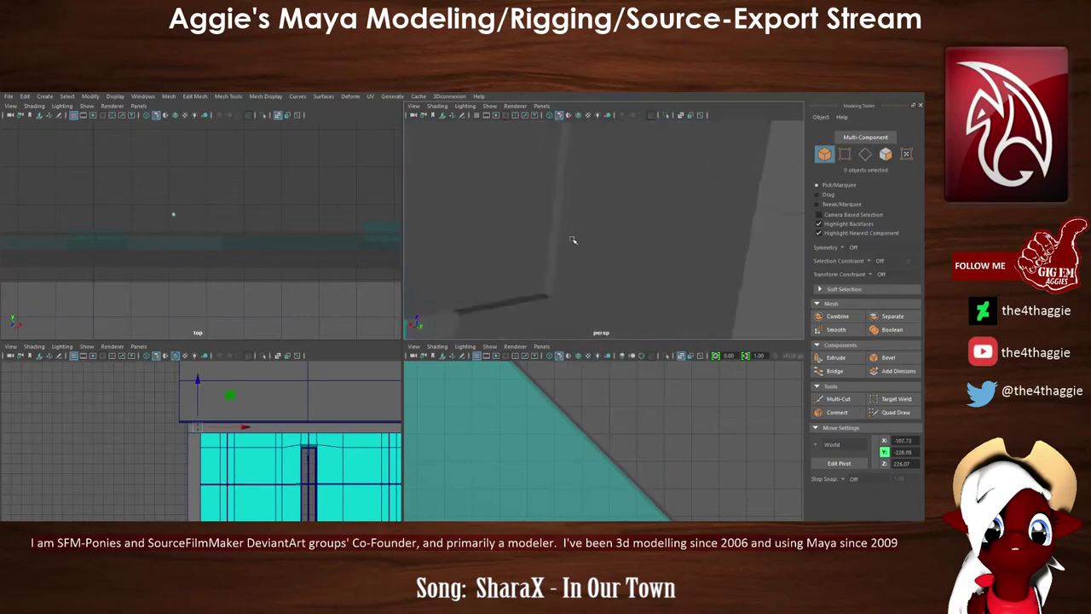
alt+drag(526, 273, 585, 170)
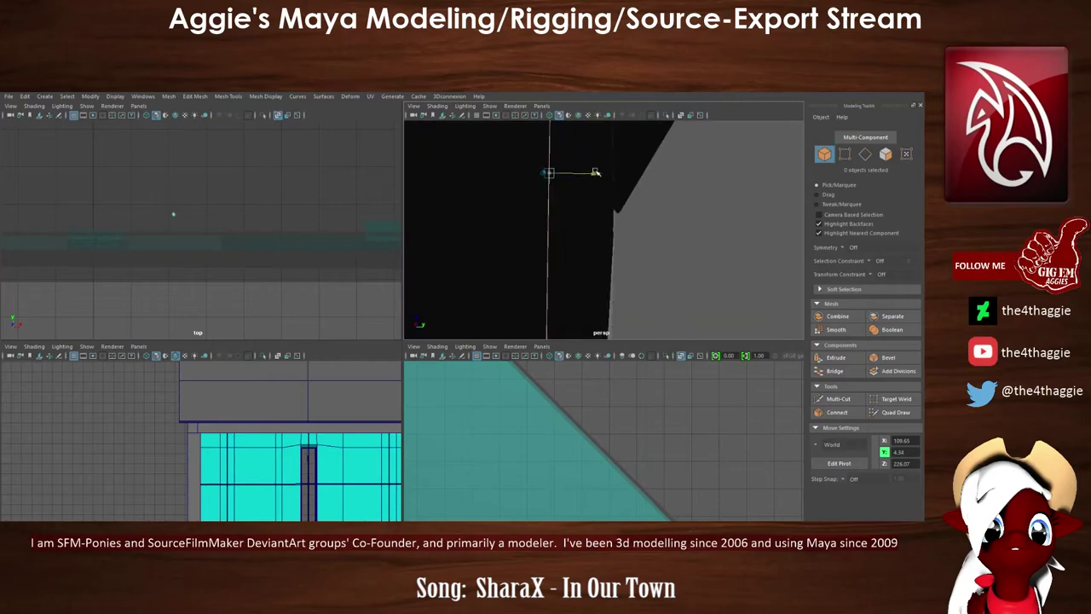
key(F11)
click(614, 223)
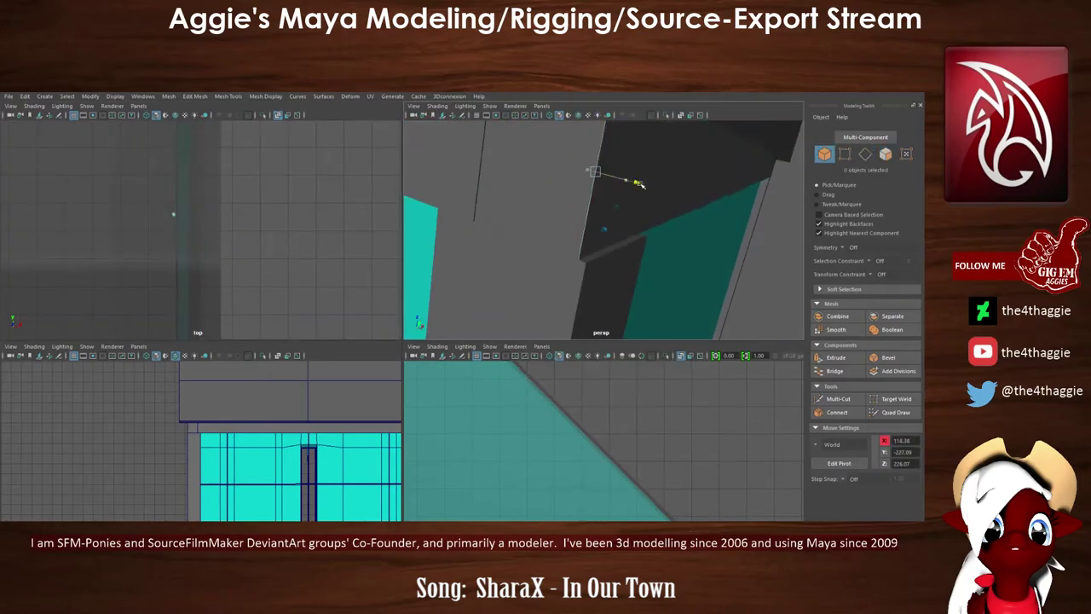
alt+drag(578, 152, 574, 195)
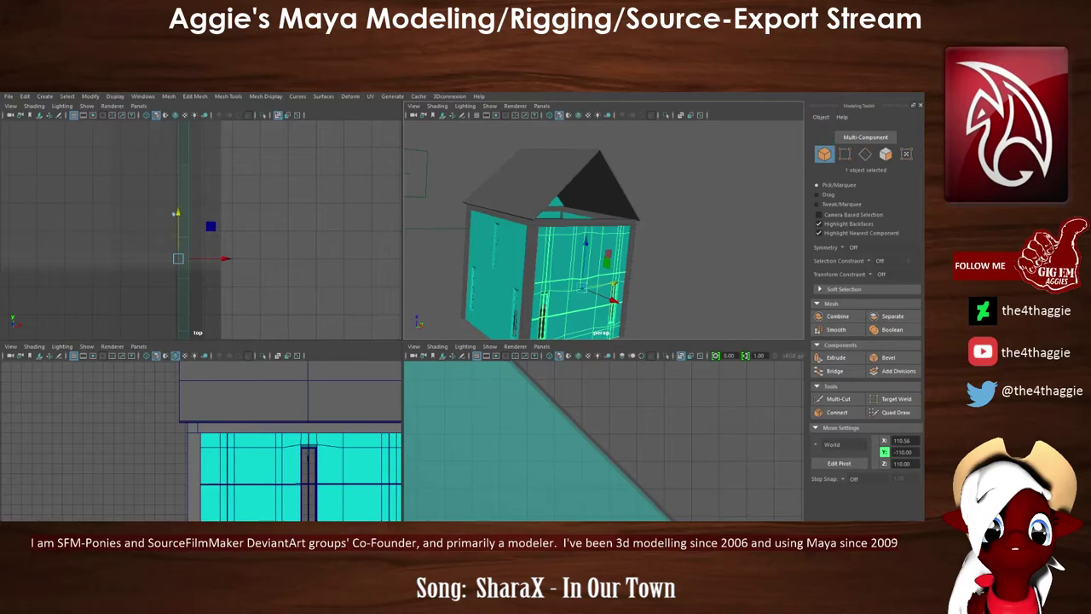
Multi-Cut the second gable along the roof slopes and lower its protruding faces under the roof
key(ctrl+z)
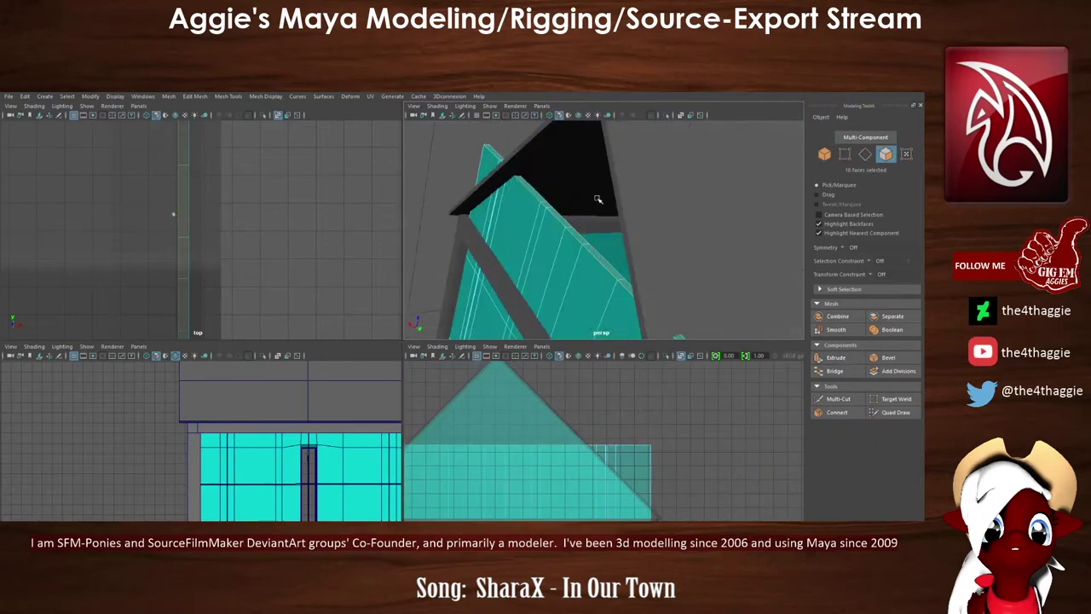
key(w)
alt+drag(597, 198, 578, 171)
alt+drag(672, 267, 643, 235)
scroll(528, 443, up, 3)
click(838, 399)
scroll(521, 498, up, 3)
scroll(521, 498, down, 5)
key(w)
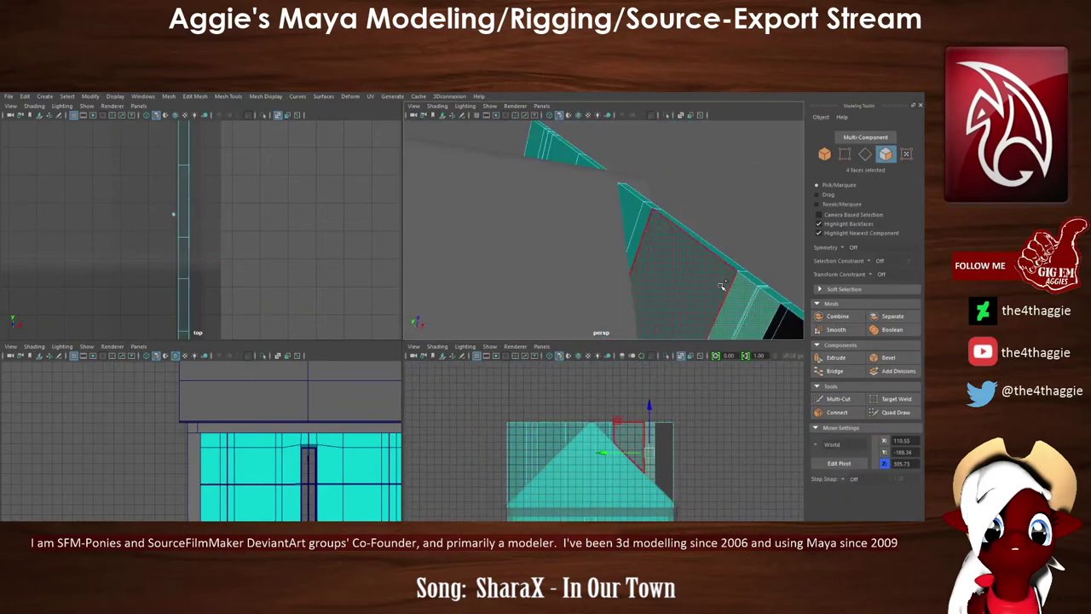
mouse_move(721, 286)
alt+mouse_down()
mouse_move(647, 284)
mouse_move(628, 251)
alt+mouse_up()
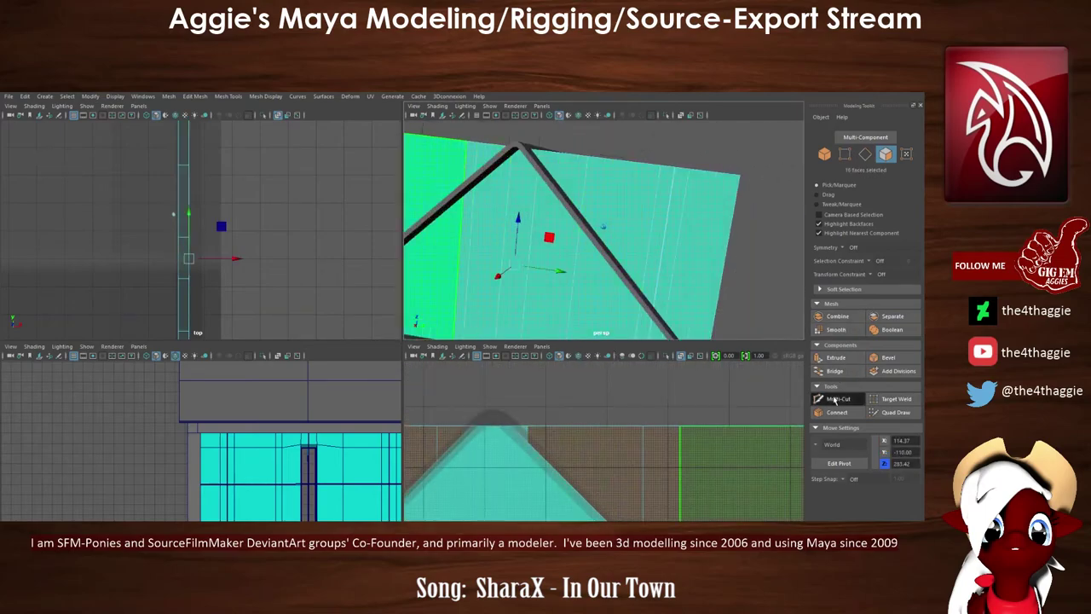
scroll(597, 444, up, 3)
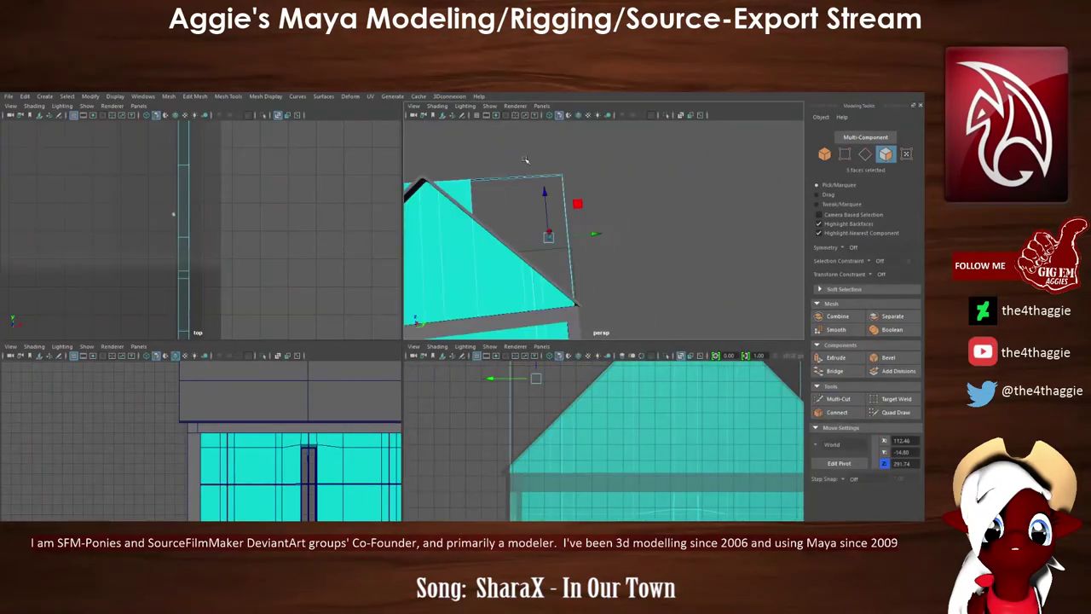
key(f)
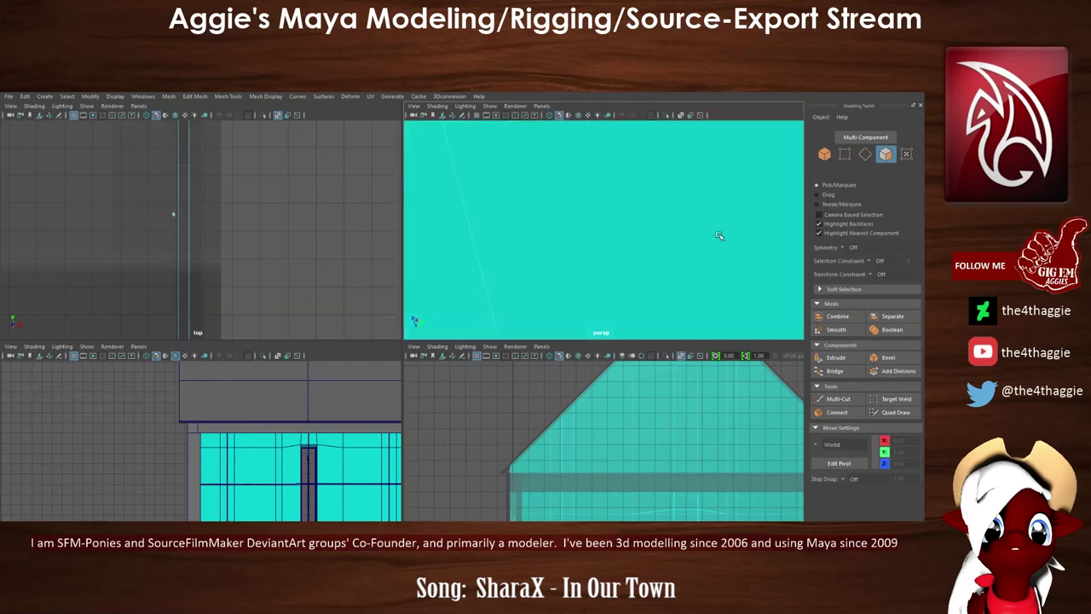